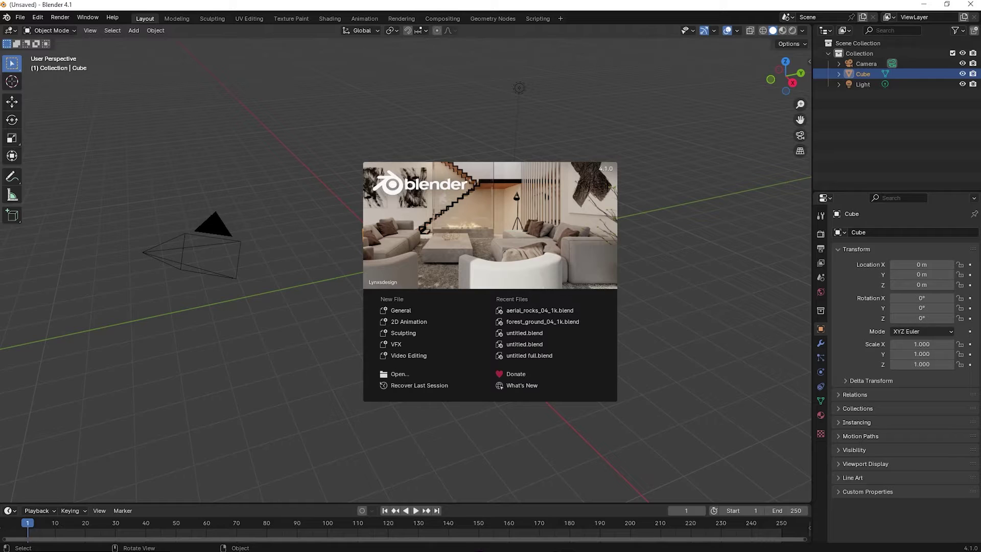
Step: Close the startup splash to reveal the default scene with cube, camera and light
left_click(357, 95)
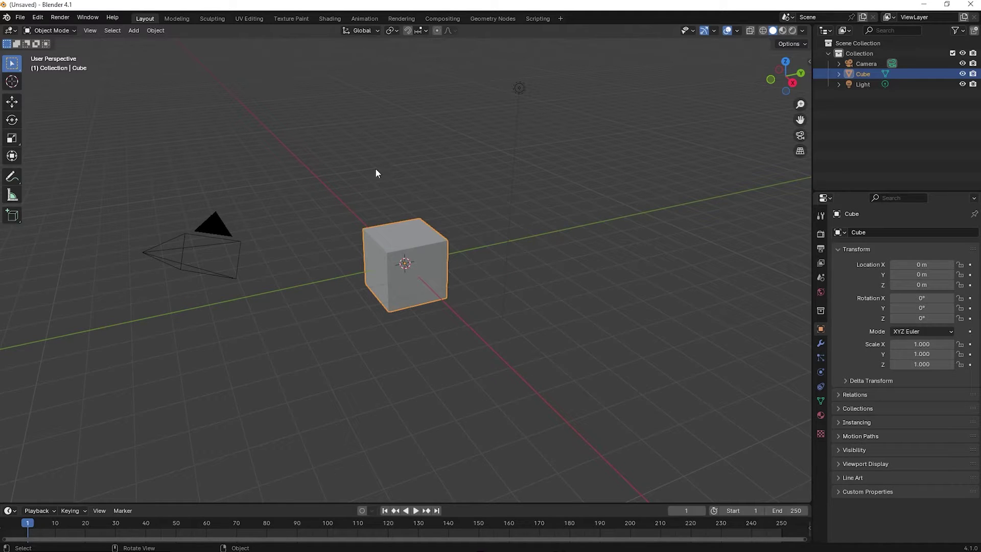
left_click(40, 18)
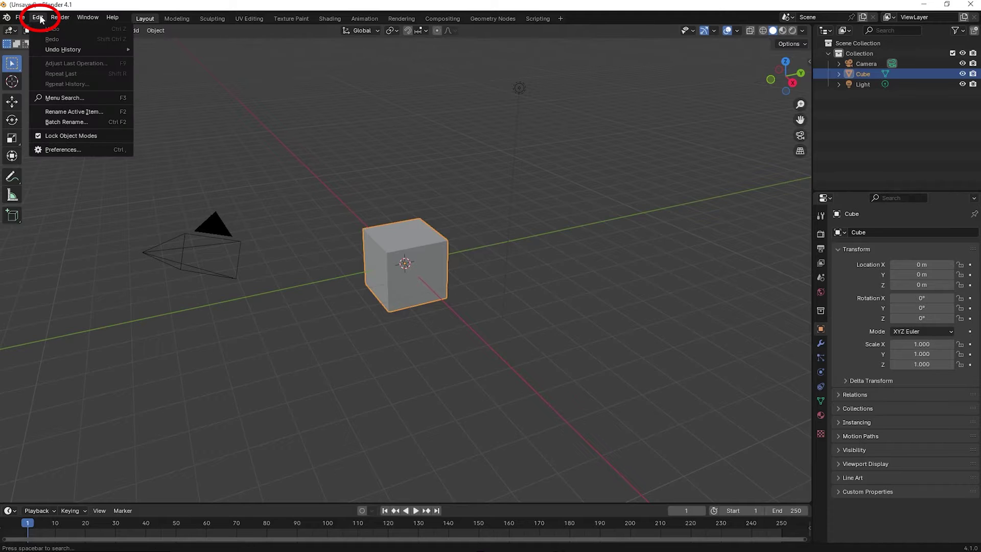
Step: Search 'lands' in Preferences Add-ons, enable Add Mesh: A.N.T.Landscape, and close Preferences
left_click(71, 150)
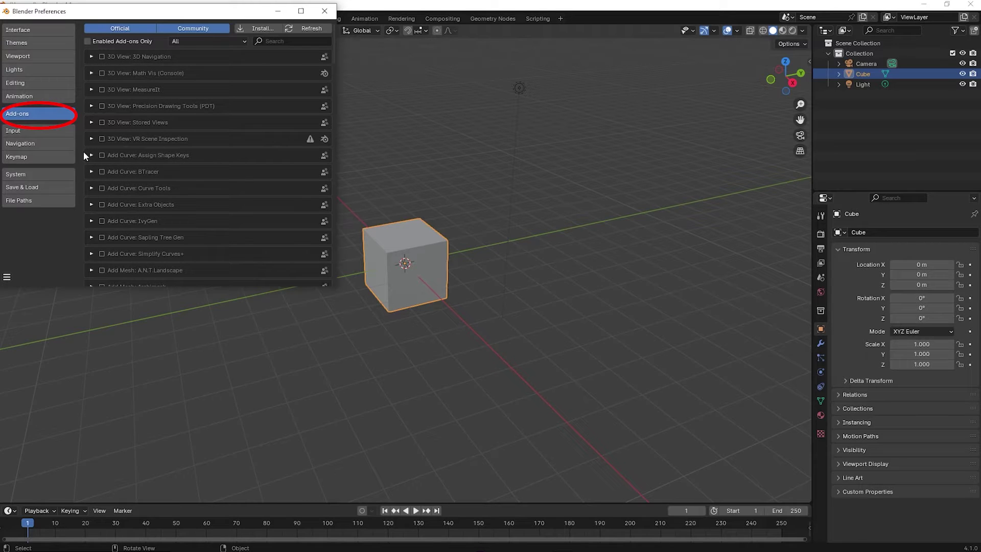
left_click(287, 42)
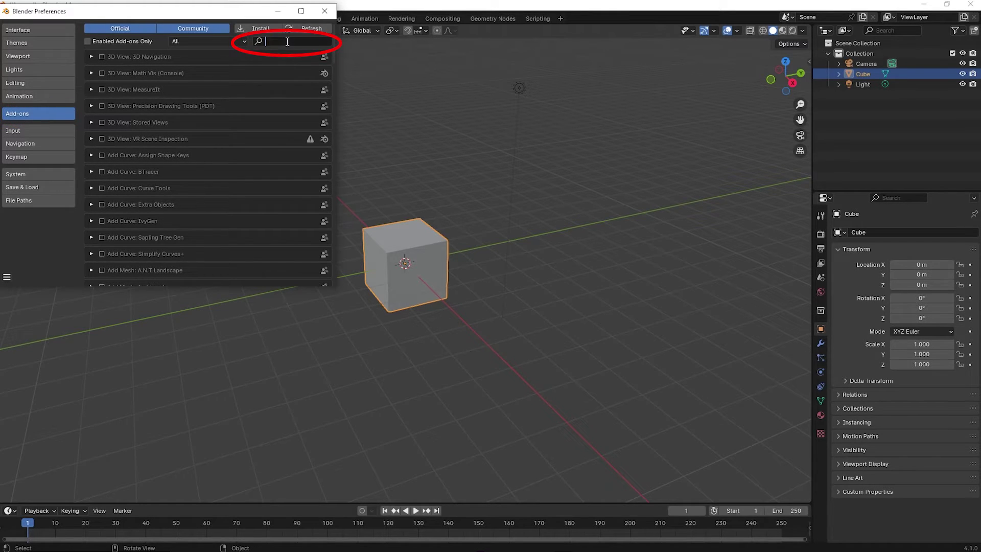
type("lands")
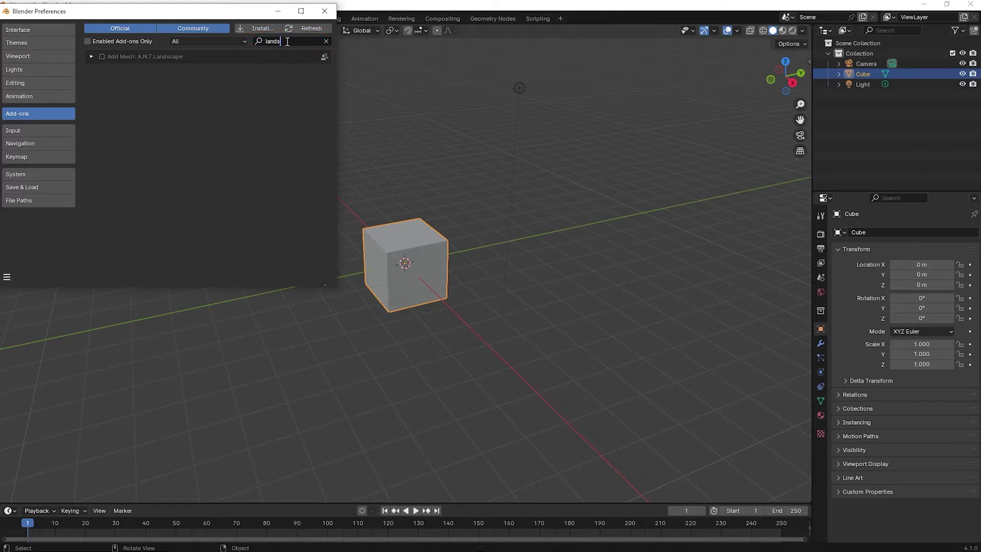
key("Return")
left_click(102, 57)
left_click(325, 11)
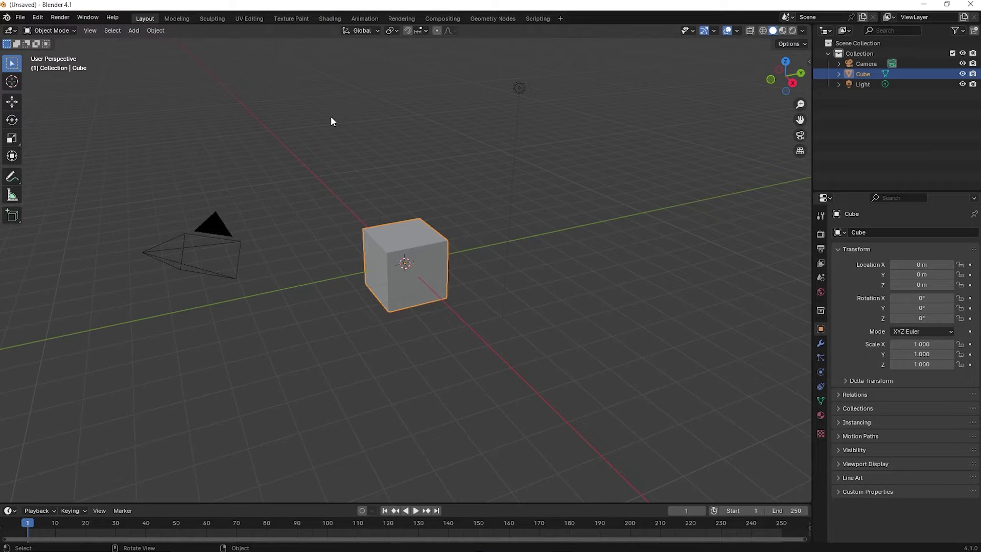
Step: Move the default cube along the Y axis to -5.6764 m with the Move tool
left_click(12, 102)
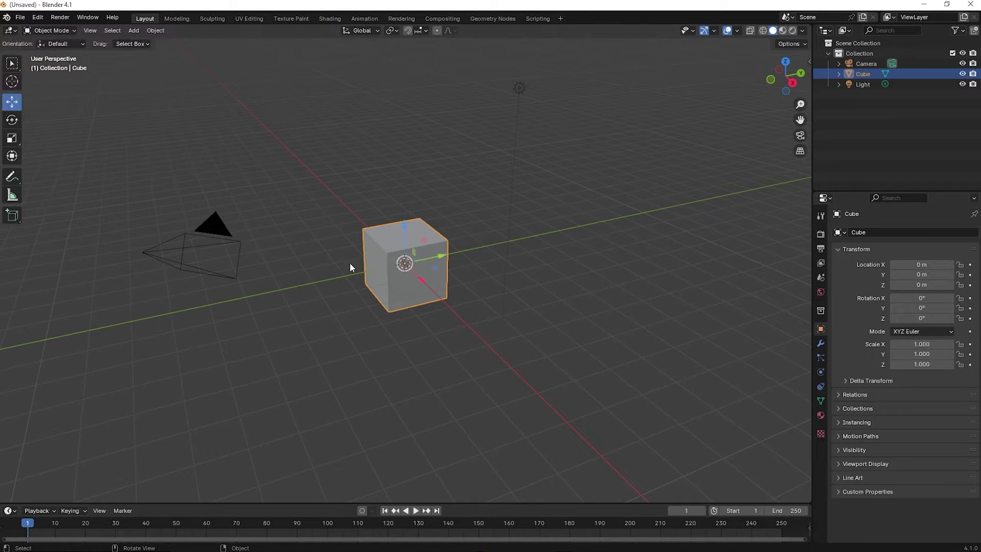
left_click_drag(438, 256, 253, 288)
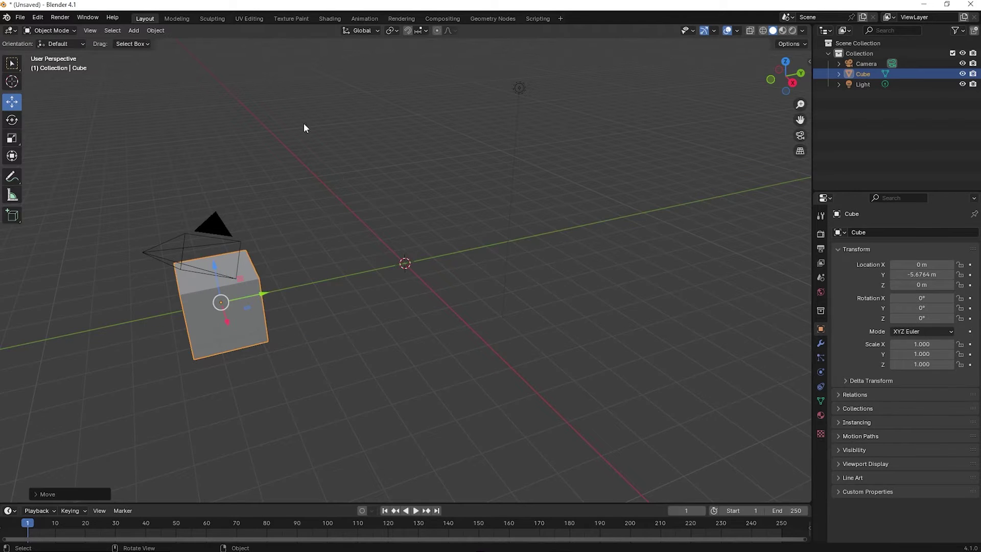
left_click(134, 31)
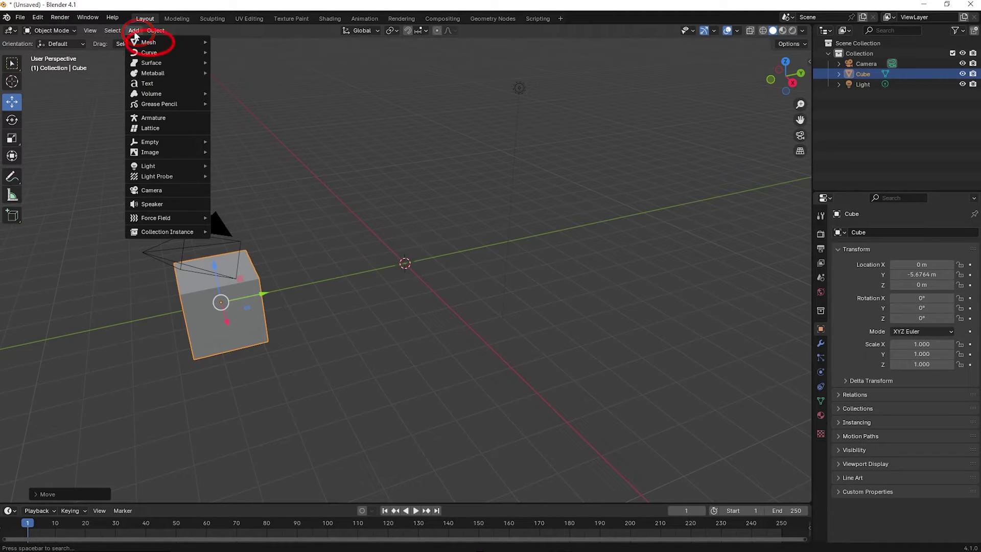
Step: Add a Landscape mesh from Add > Mesh at the scene centre
mouse_move(141, 42)
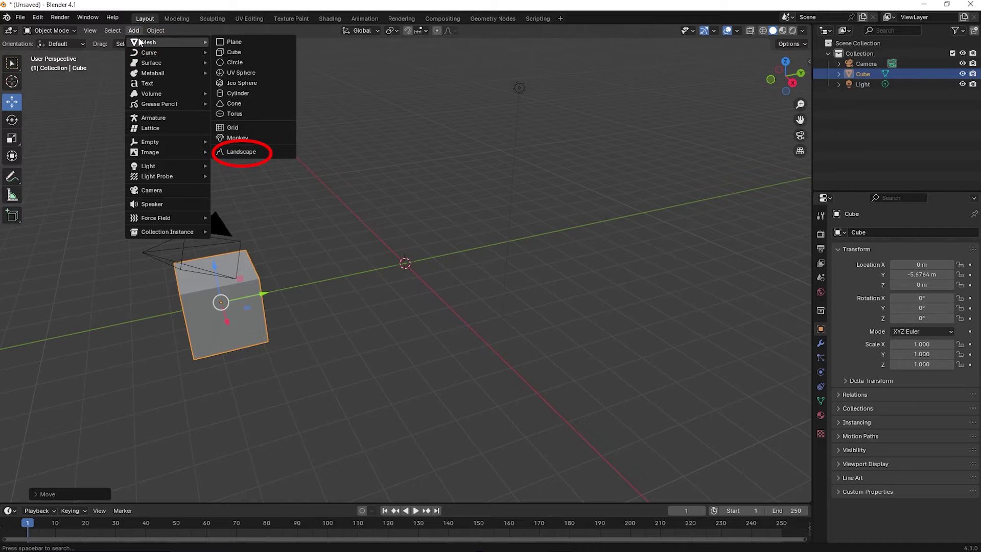
left_click(268, 152)
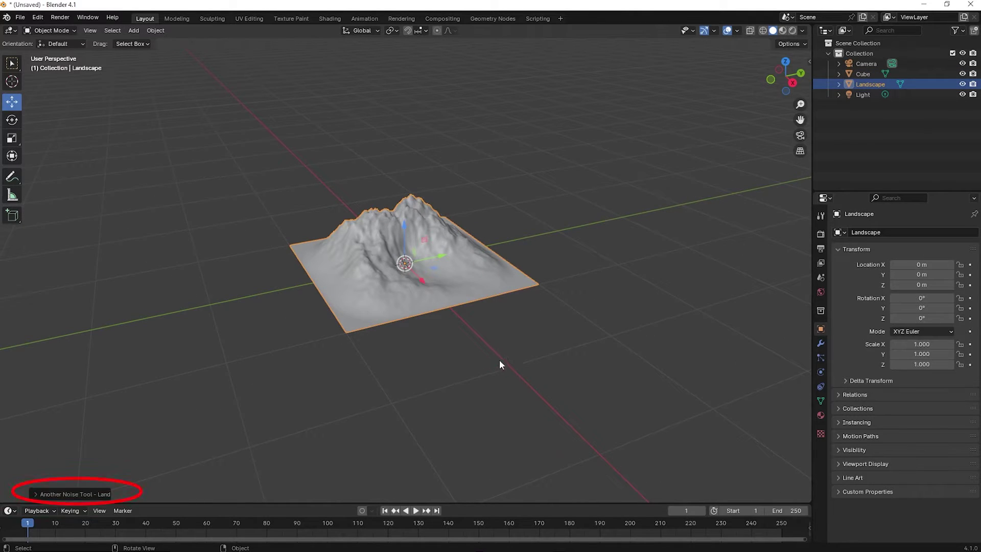
Step: Apply the mountain 1 preset and step the random seed up to 8 for a single peak
left_click(38, 493)
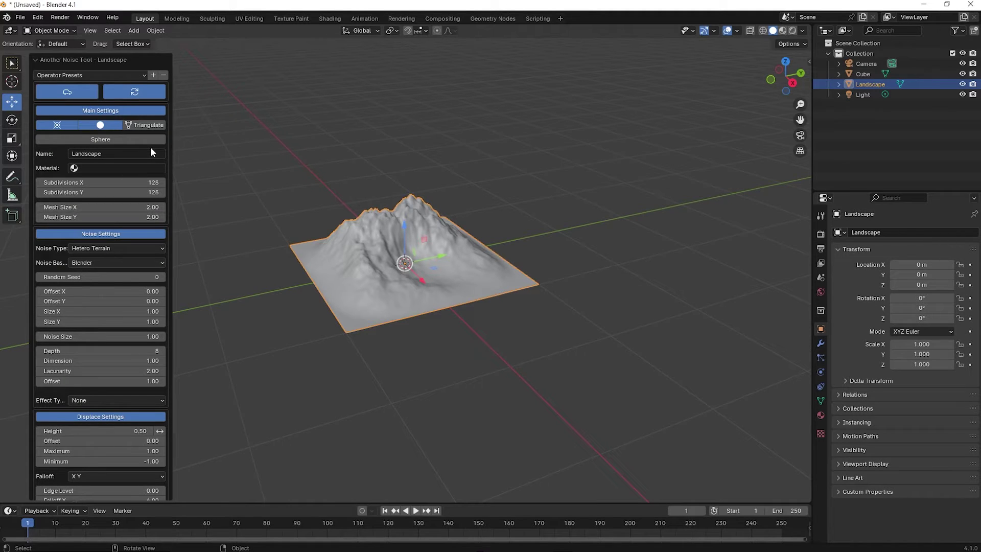
left_click(142, 76)
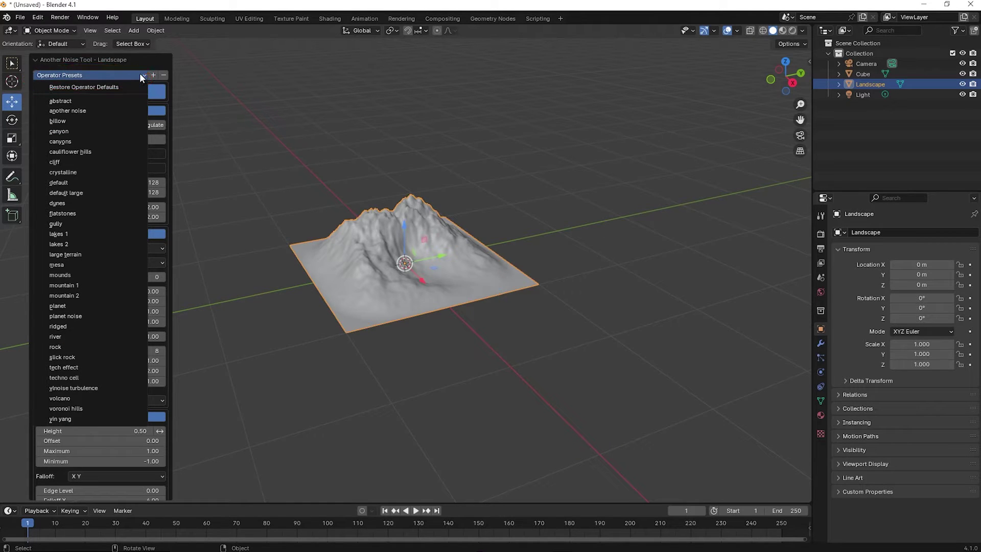
left_click(109, 285)
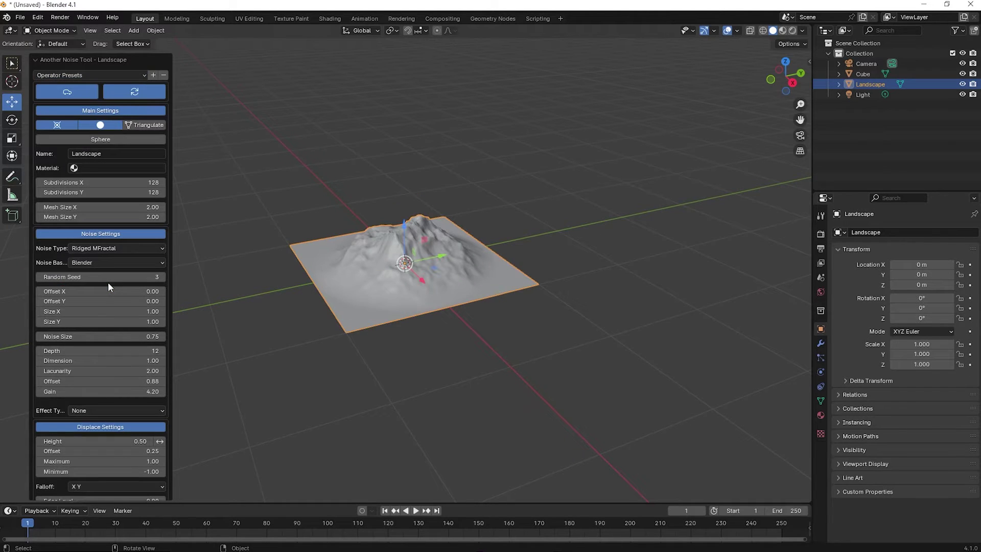
left_click(162, 277)
left_click(163, 279)
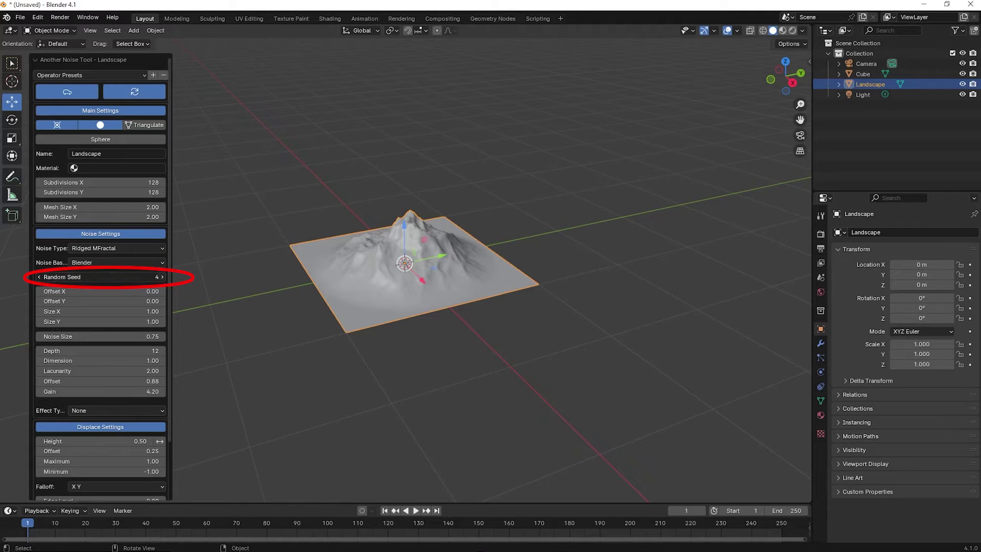
left_click(163, 279)
left_click(163, 278)
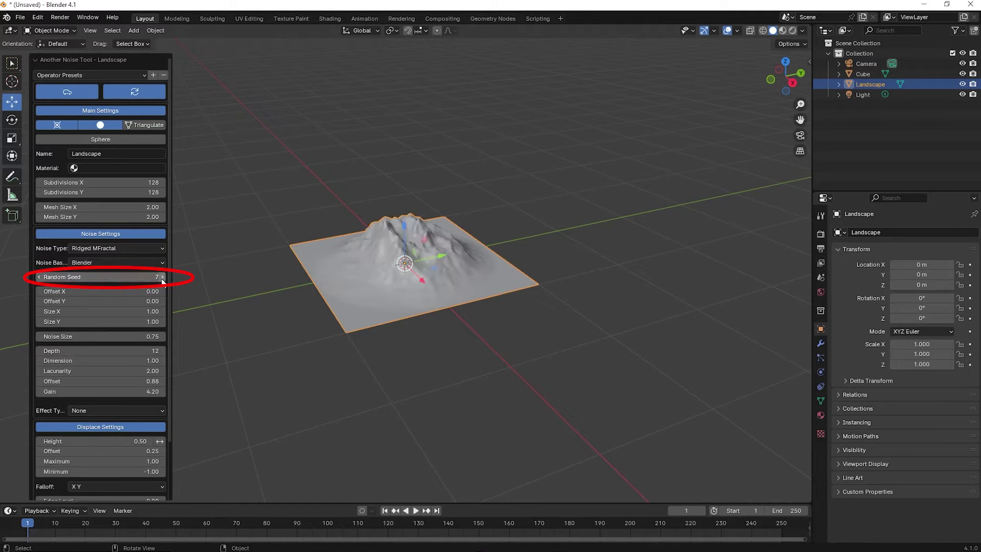
left_click(162, 279)
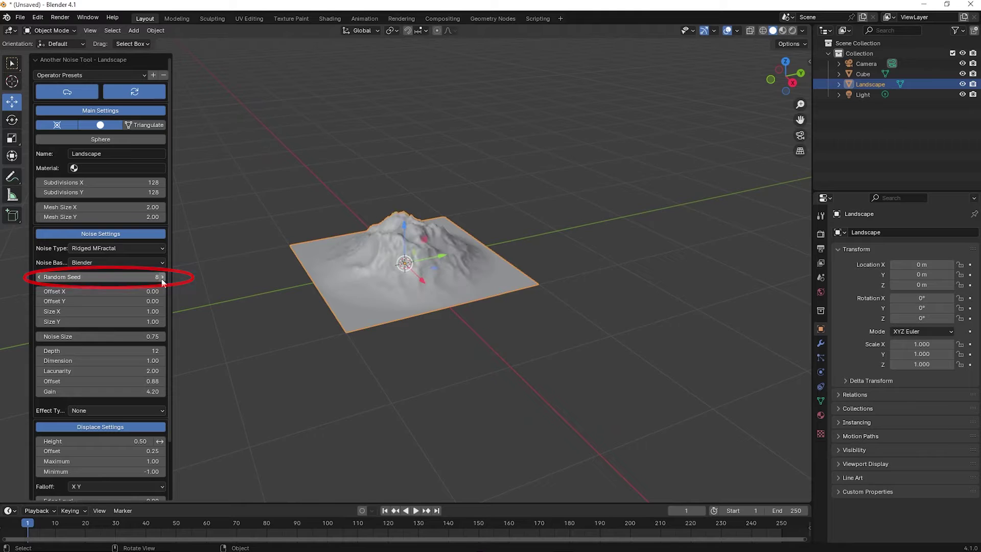
left_click(243, 312)
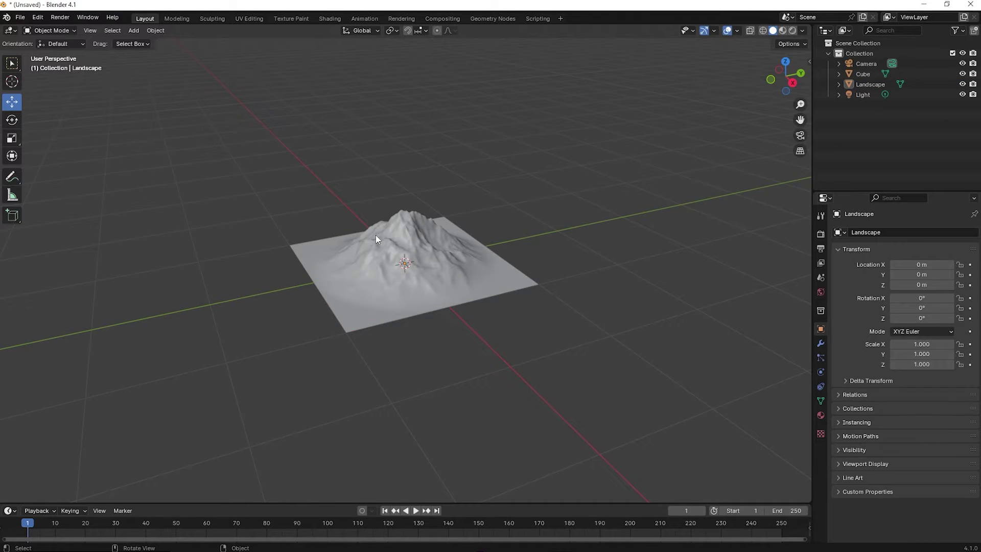
Step: In the Shading workspace, create a new Material.001 for the selected Landscape mesh
left_click(417, 244)
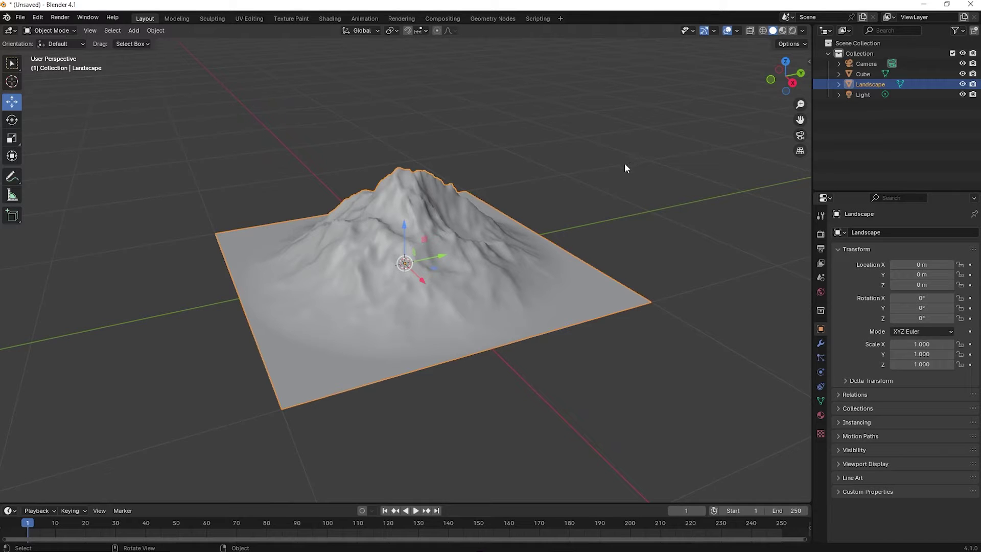
left_click(330, 17)
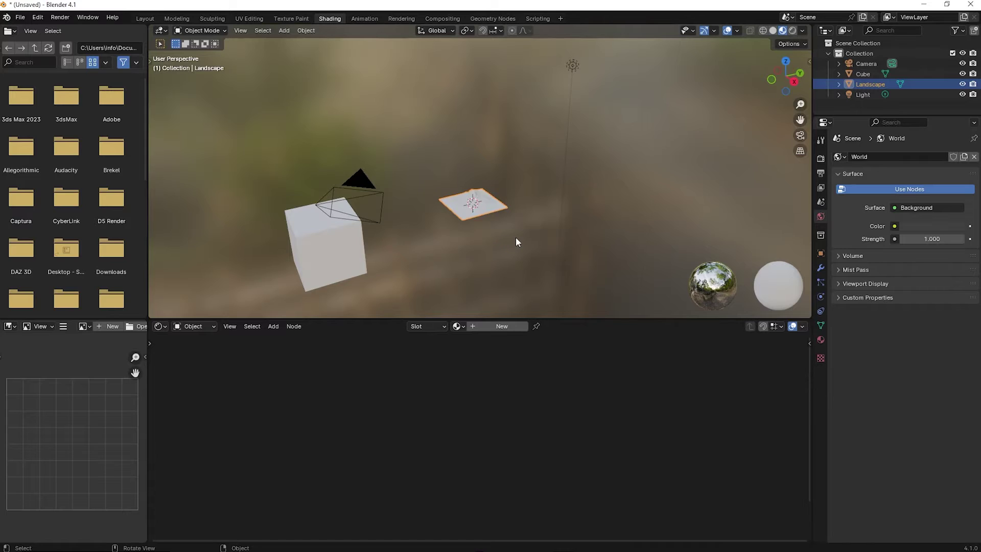
middle_click_drag(516, 237, 516, 128, "ctrl")
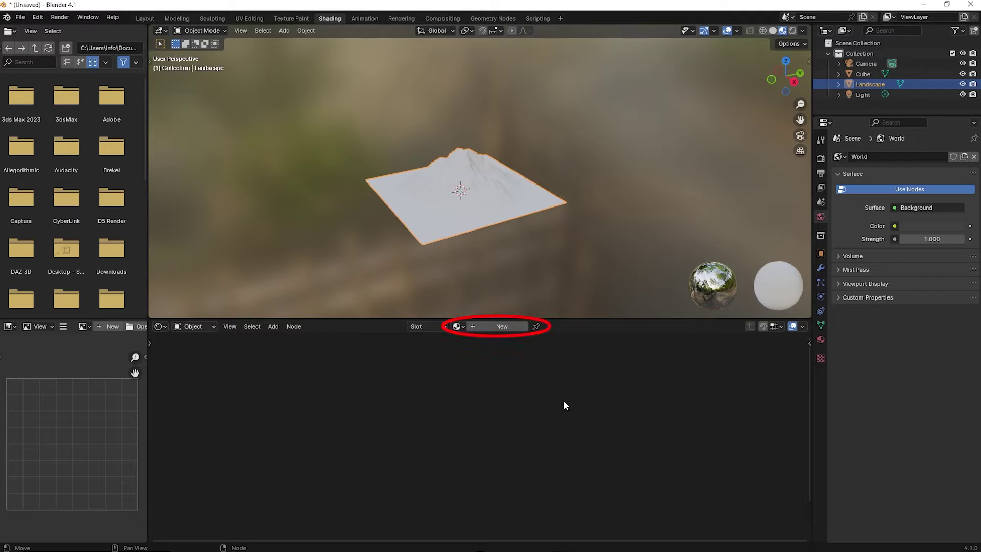
left_click(502, 326)
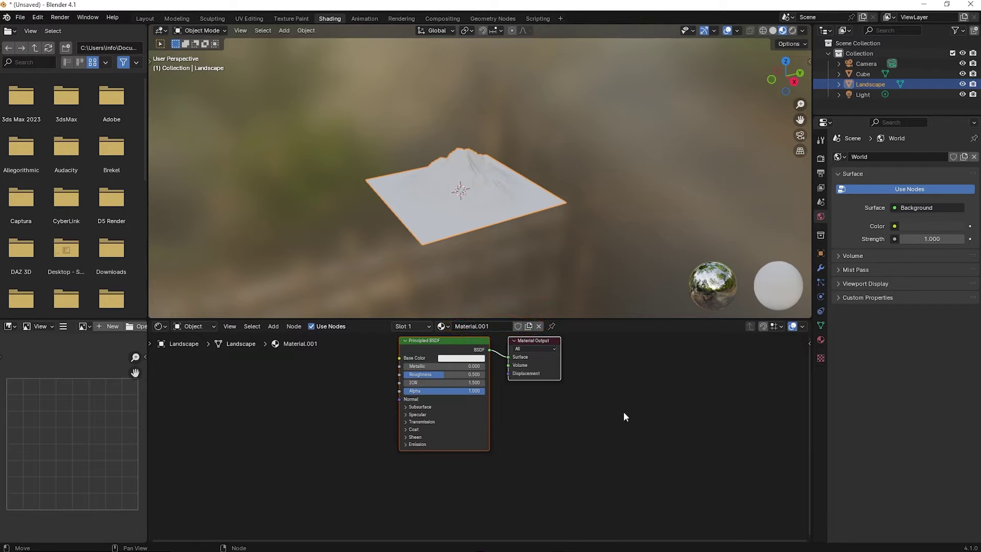
middle_click_drag(623, 412, 610, 432)
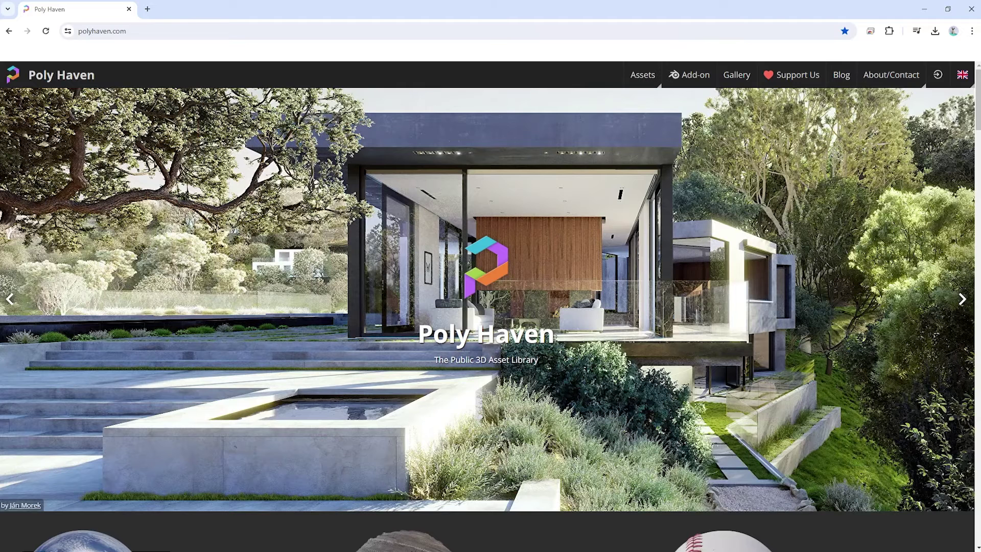
Step: Browse Poly Haven's Aerial textures to Aerial Rocks 04 and download it
scroll(777, 281, "down", 5)
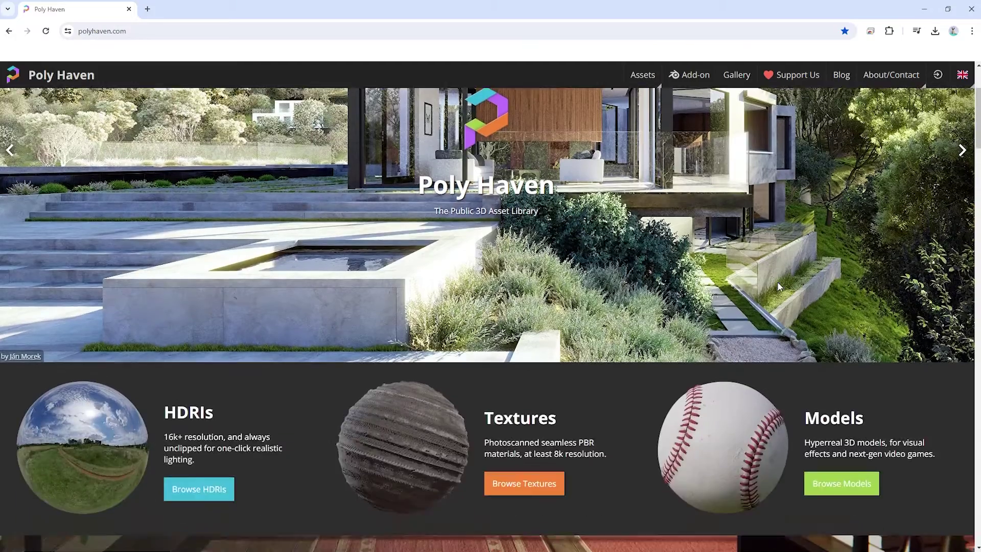
scroll(842, 260, "down", 2)
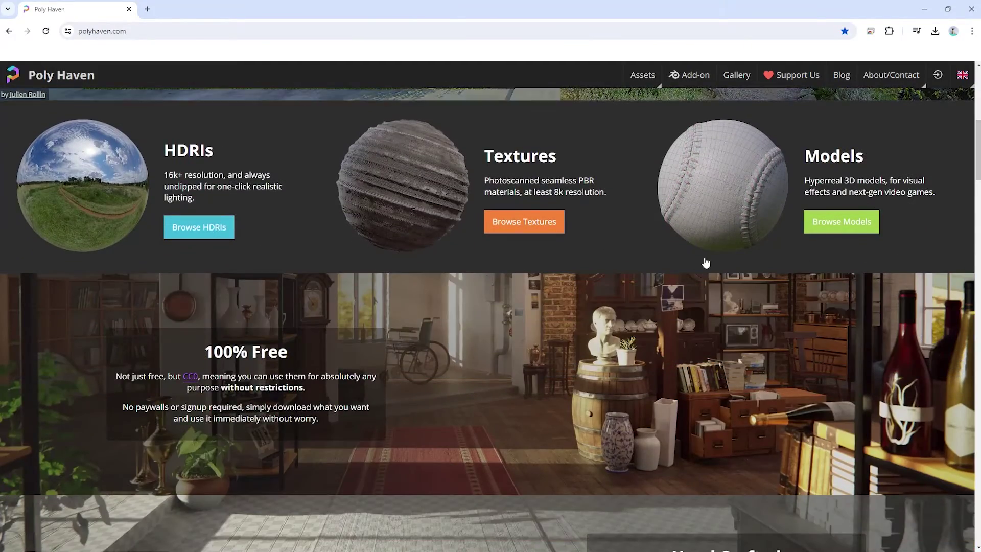
left_click(540, 228)
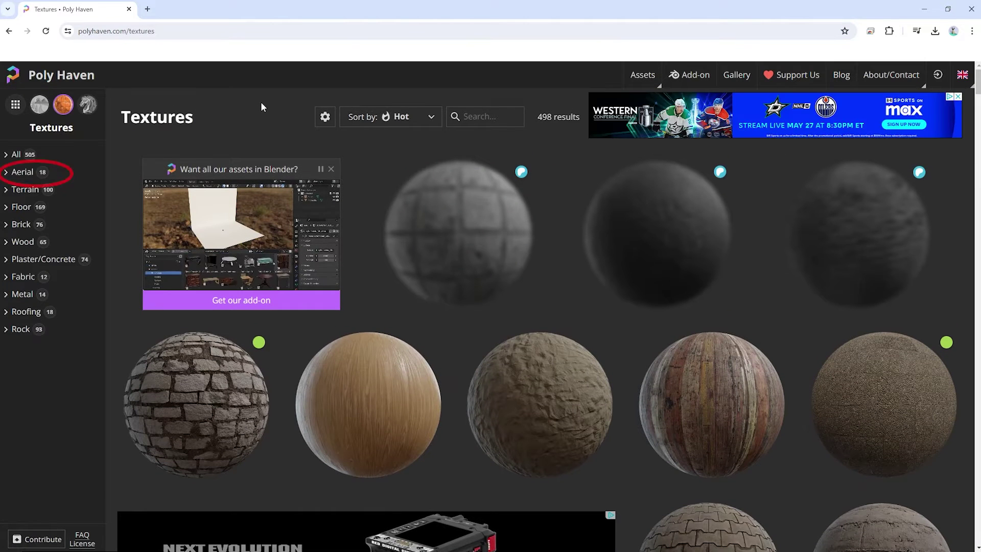
left_click(42, 172)
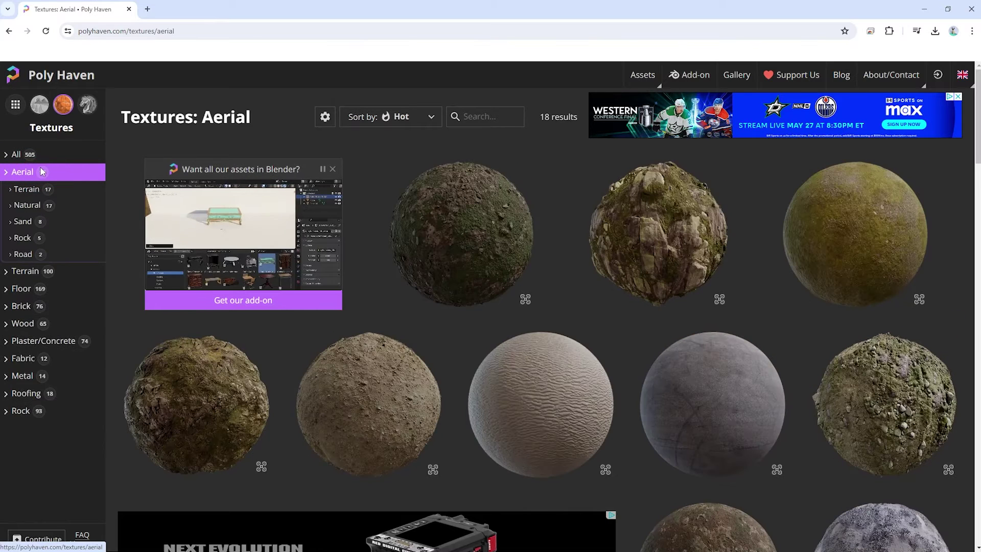
left_click(211, 382)
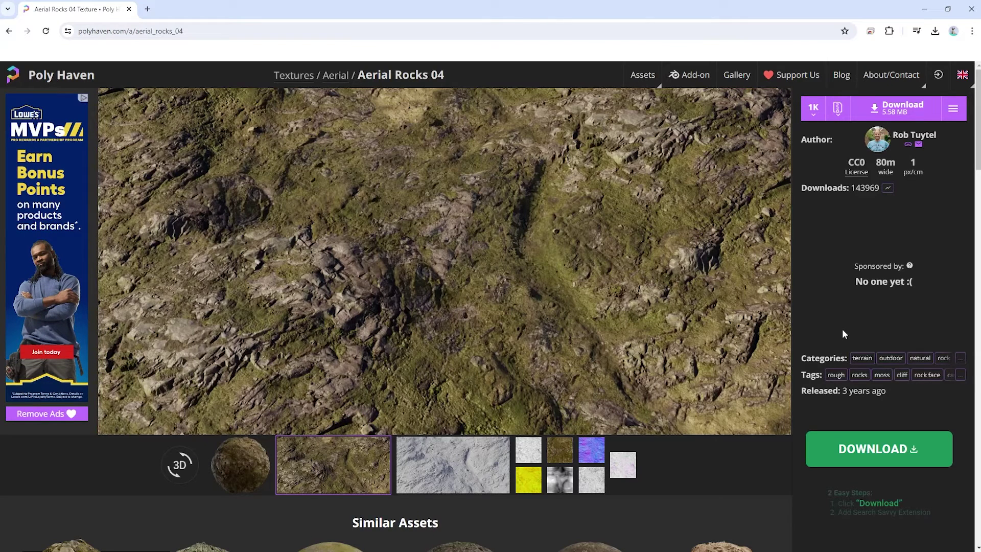
left_click(899, 108)
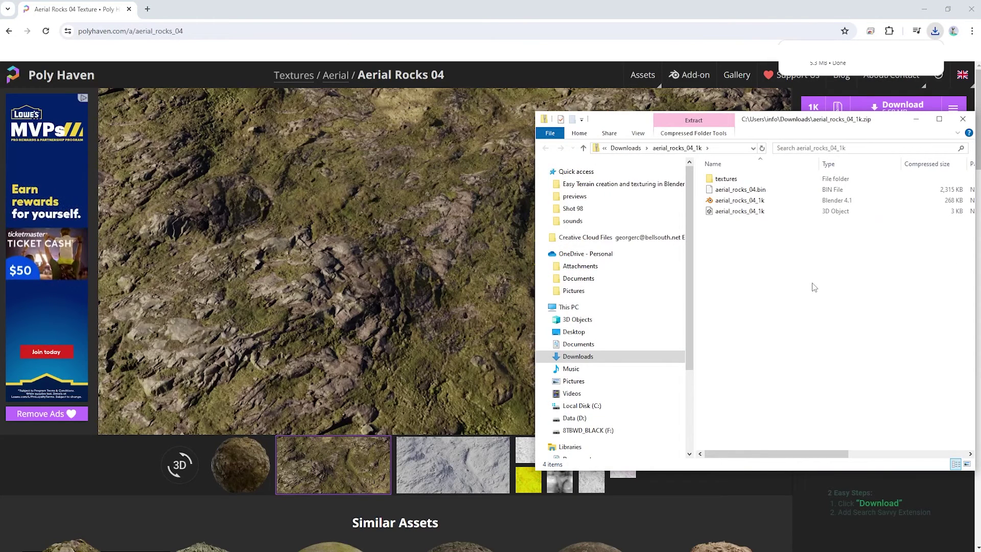
Step: Extract the aerial_rocks_04_1k zip into Downloads using Extract Here
left_click(625, 148)
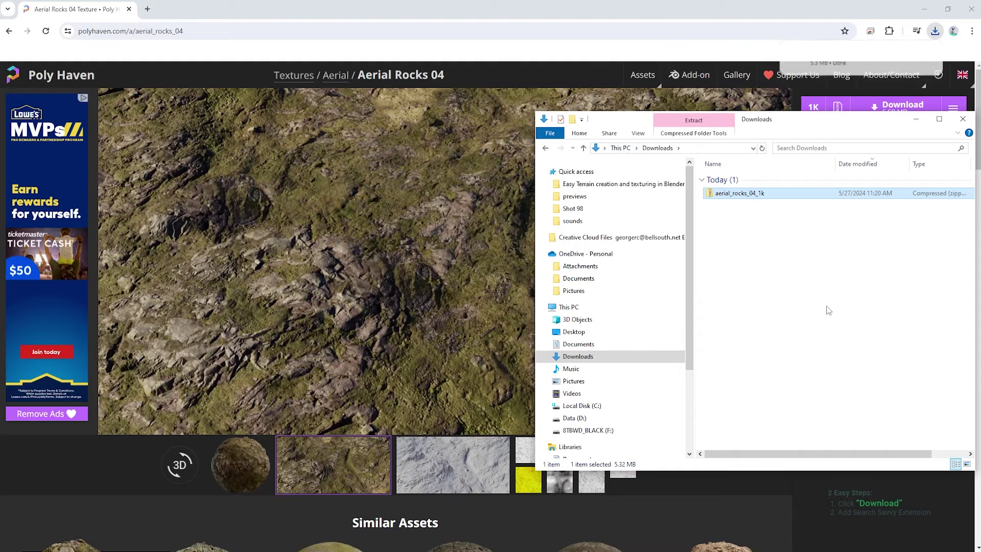
right_click(759, 197)
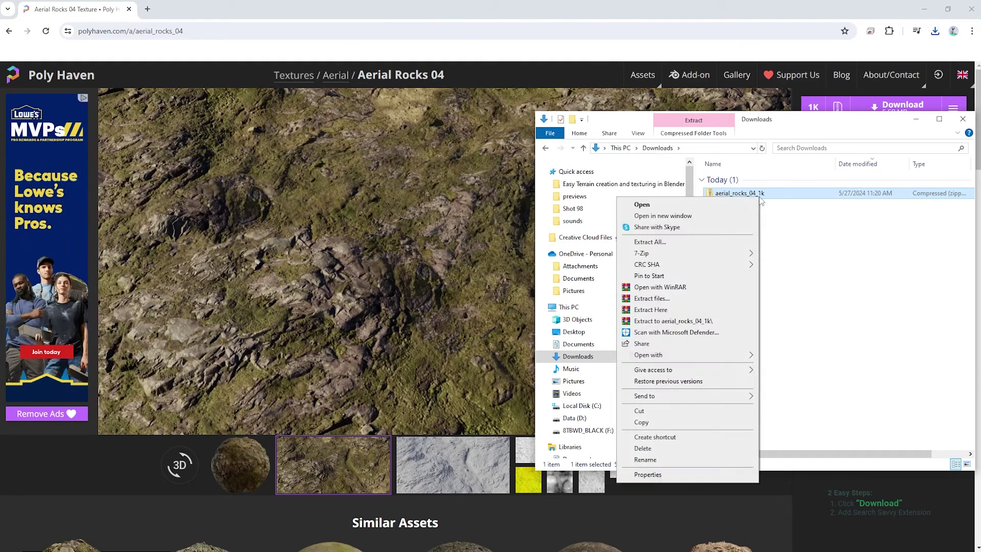
left_click(651, 310)
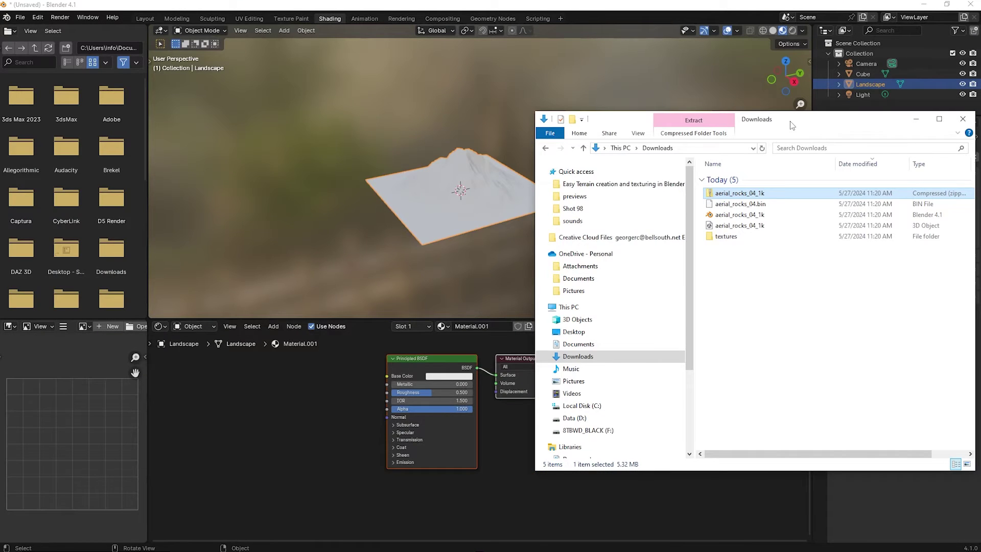
left_click_drag(792, 123, 830, 126)
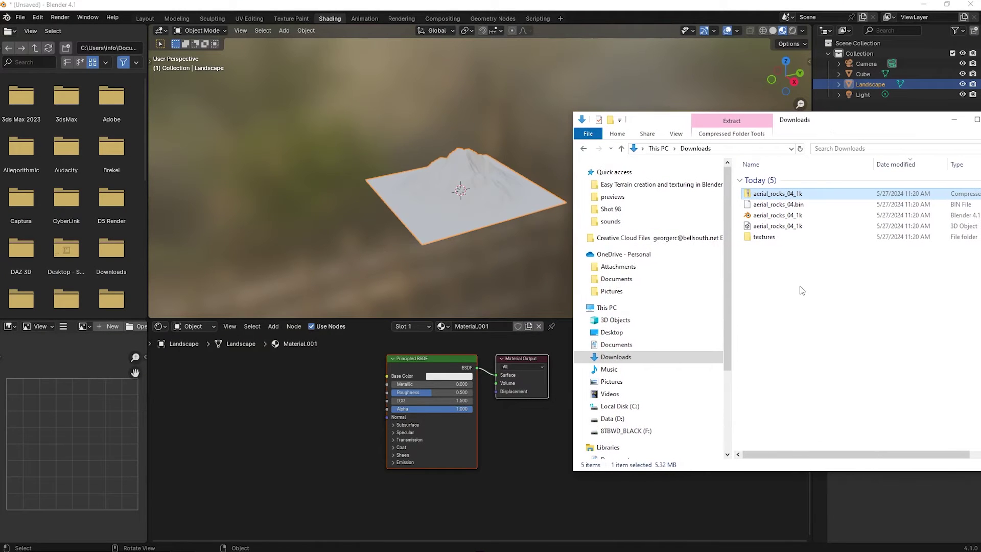
Step: Drag aerial_rocks_04_diff_1k from the textures folder into the shader editor and connect it to Base Color
left_click(774, 238)
double_click(774, 238)
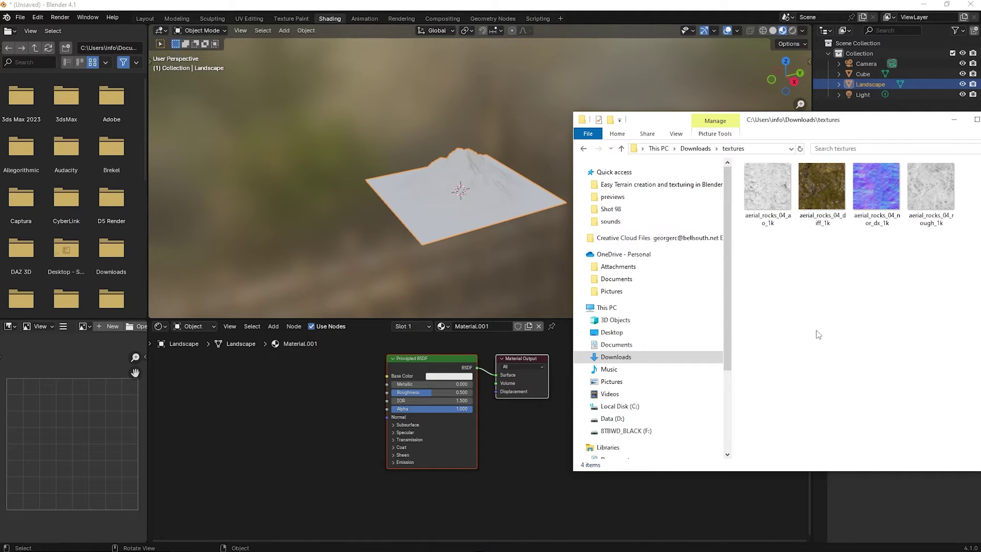
left_click_drag(820, 187, 308, 384)
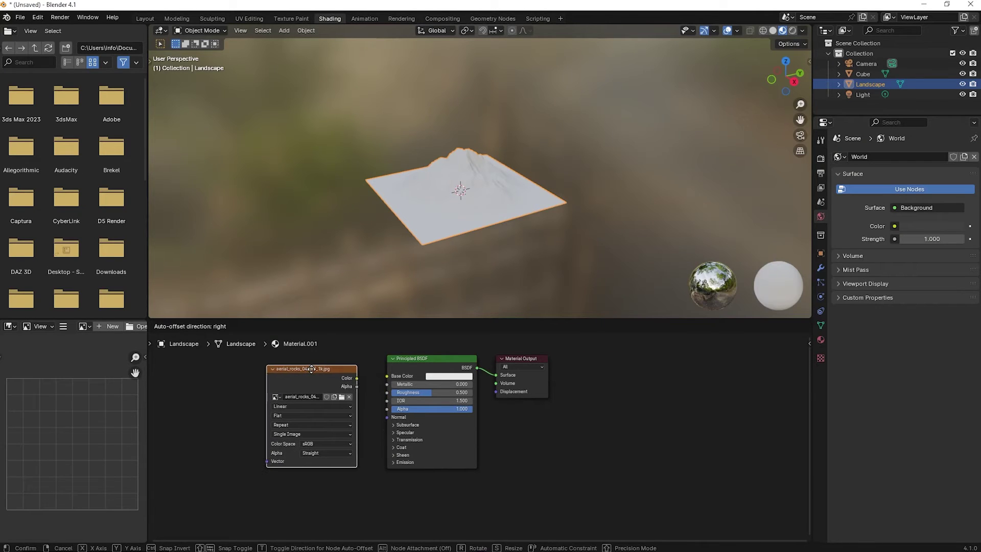
left_click(304, 360)
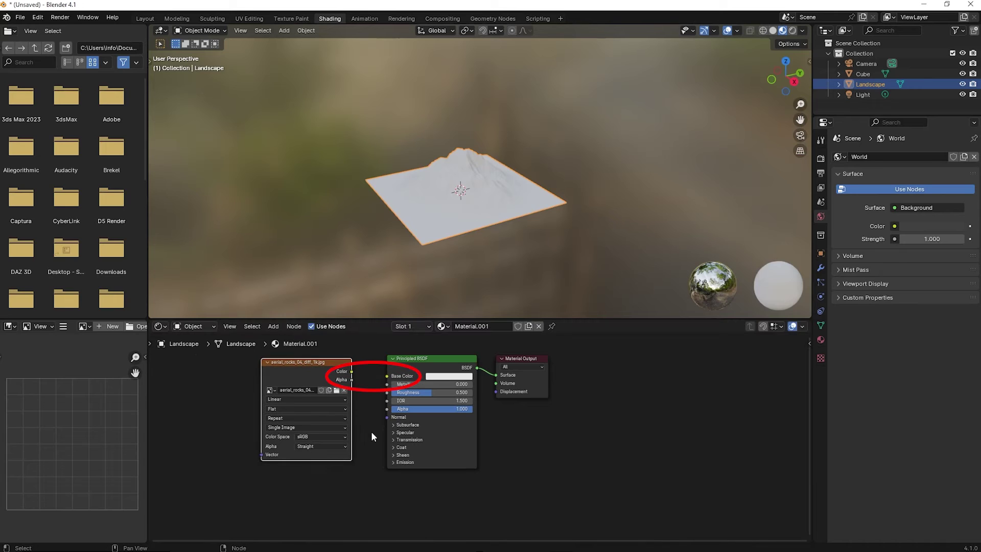
left_click_drag(352, 371, 387, 377)
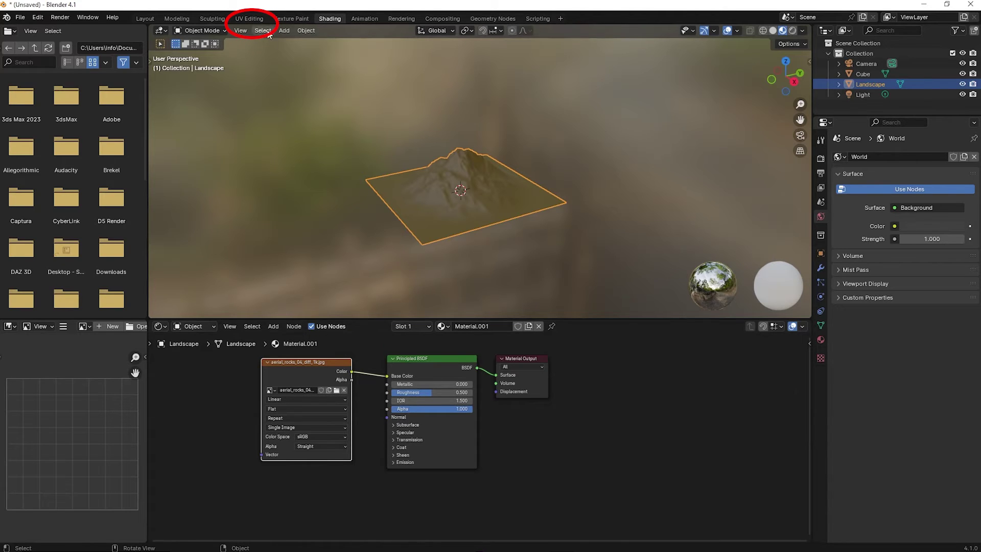
Step: In UV Editing, unwrap the Landscape's faces and frame the UV layout over aerial_rocks_04_diff_1k.jpg
left_click(257, 19)
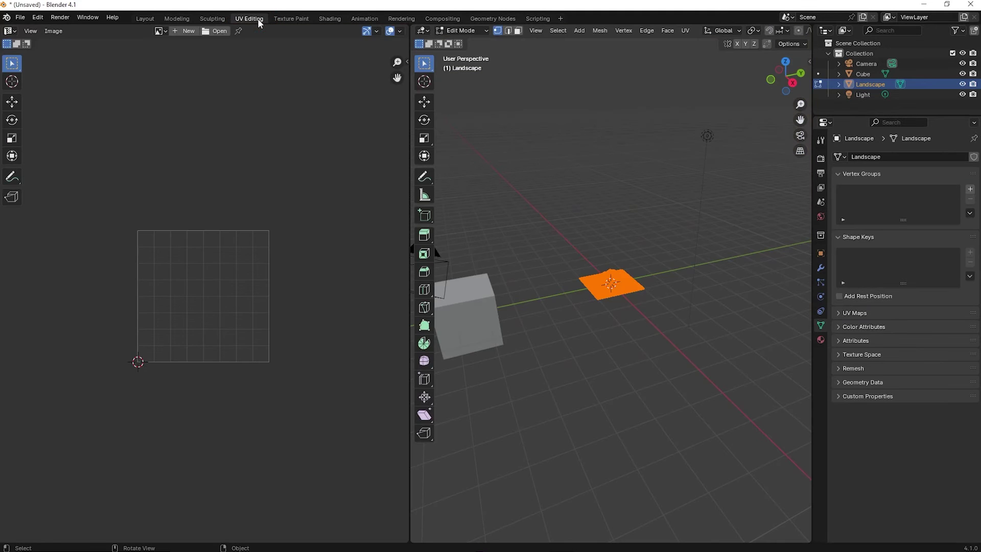
key("s")
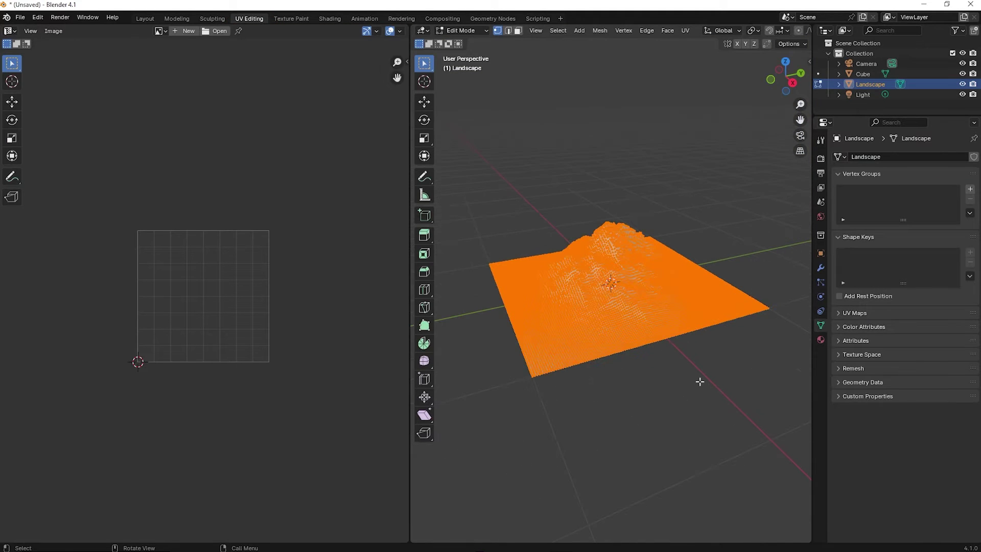
left_click(698, 381)
left_click(686, 31)
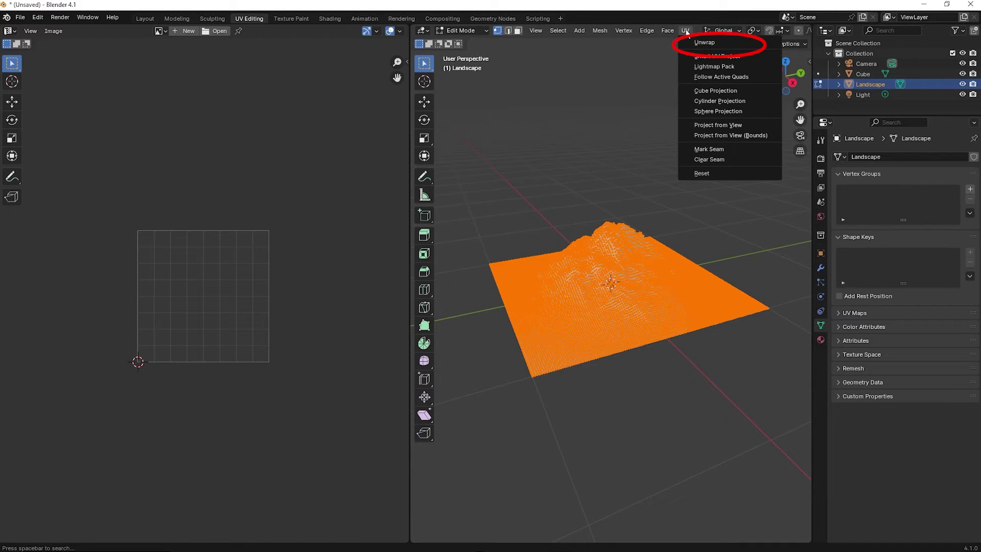
left_click(730, 42)
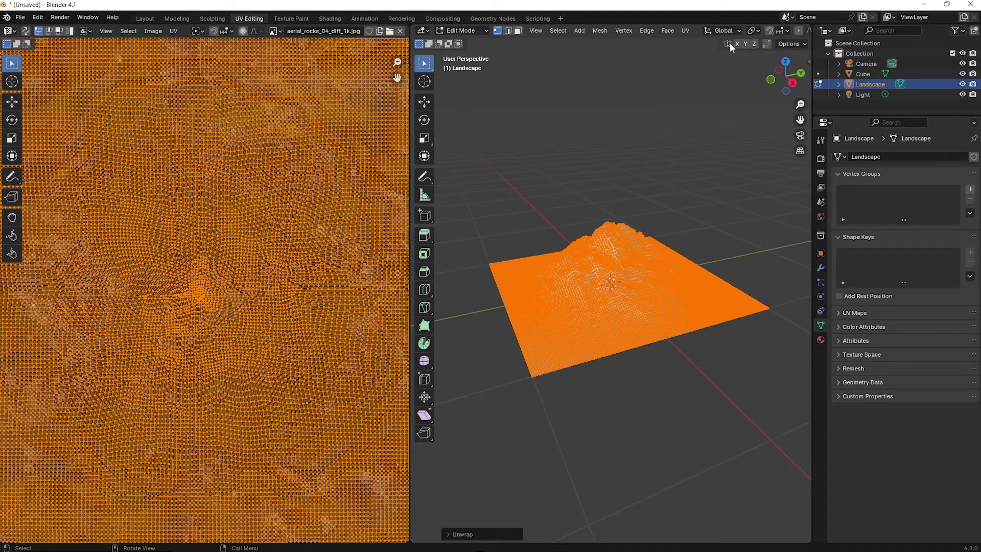
key("Home")
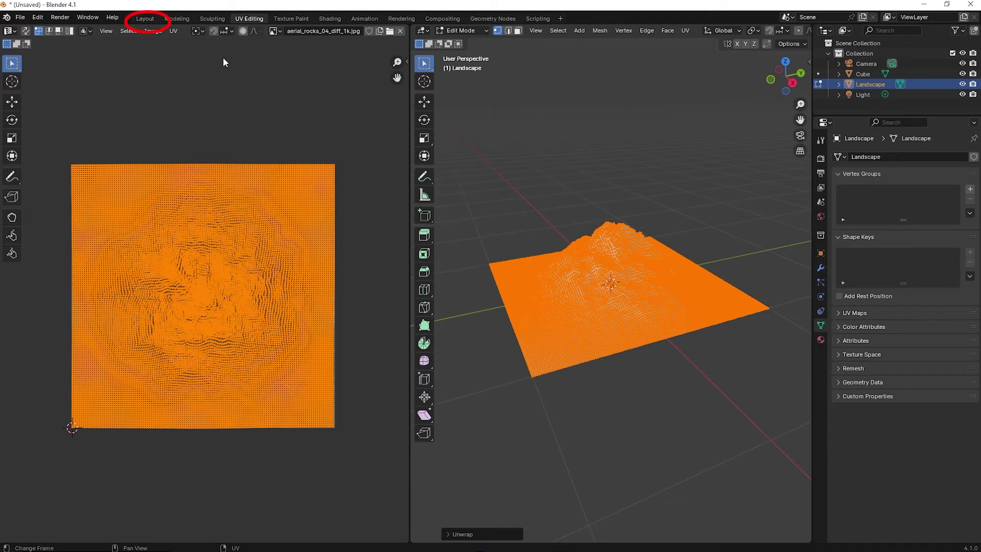
Step: Back in Layout, view the rock-textured landscape in Rendered shading, orbiting and panning around it
left_click(144, 18)
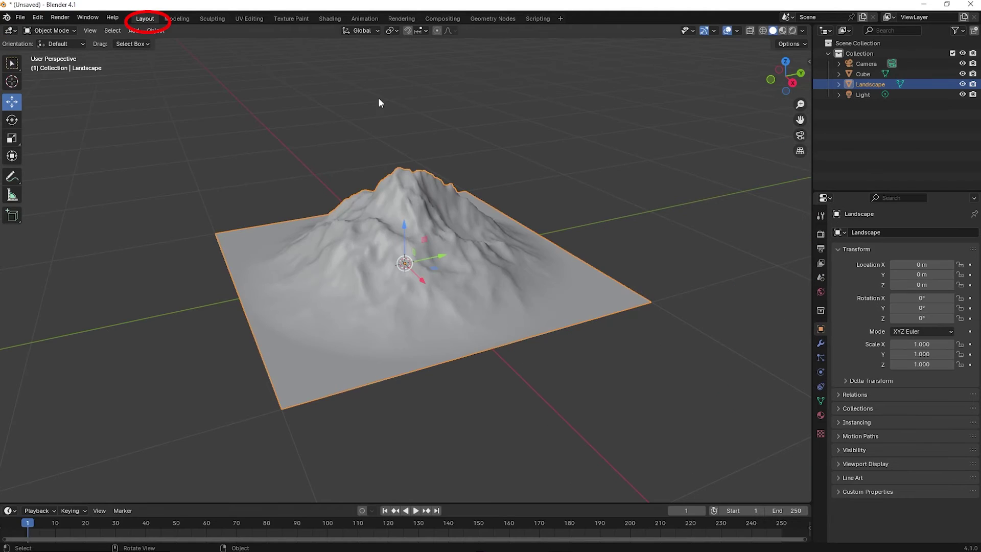
left_click(792, 31)
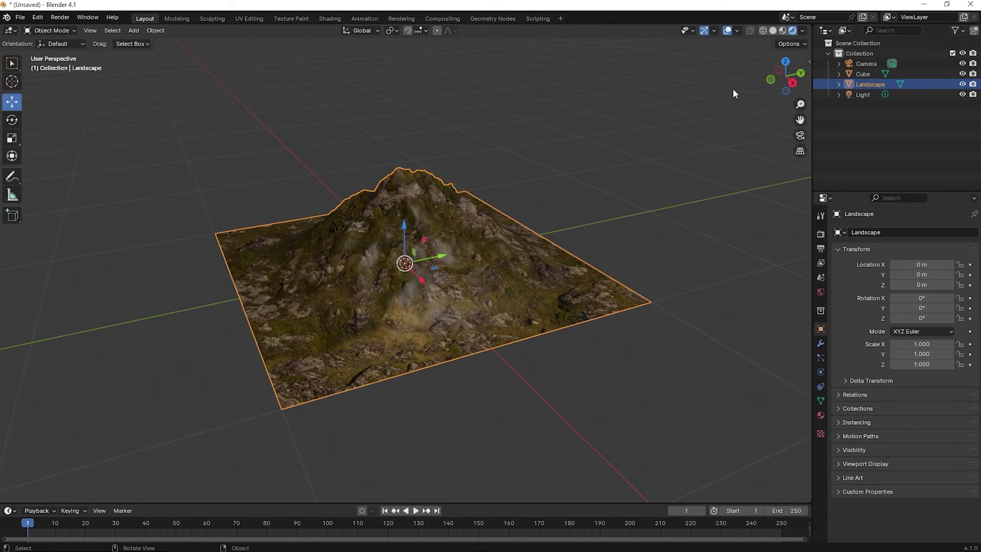
left_click_drag(784, 89, 757, 91)
left_click_drag(800, 119, 806, 85)
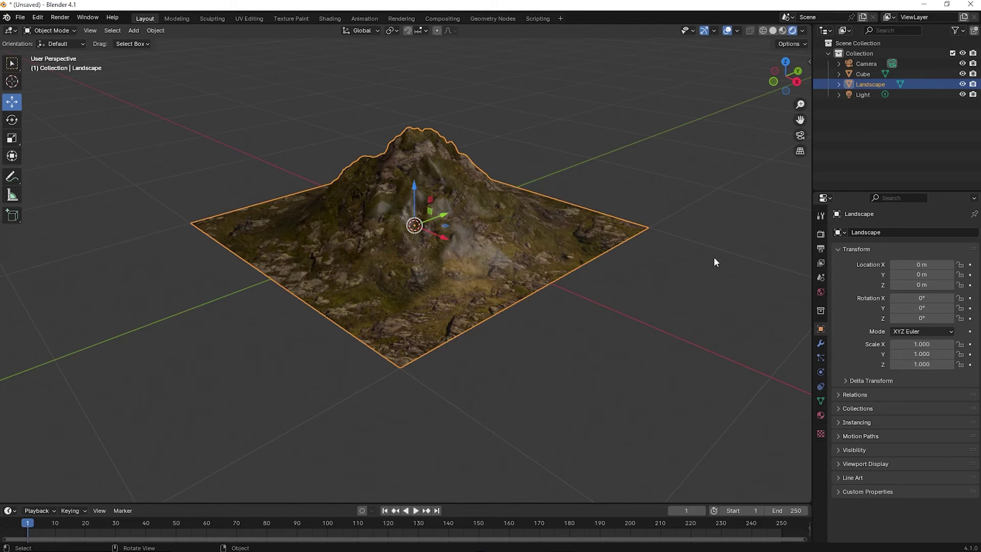
Step: In the Shading workspace, set the Principled BSDF Specular IOR Level to 0.000 for a matte terrain
left_click(329, 18)
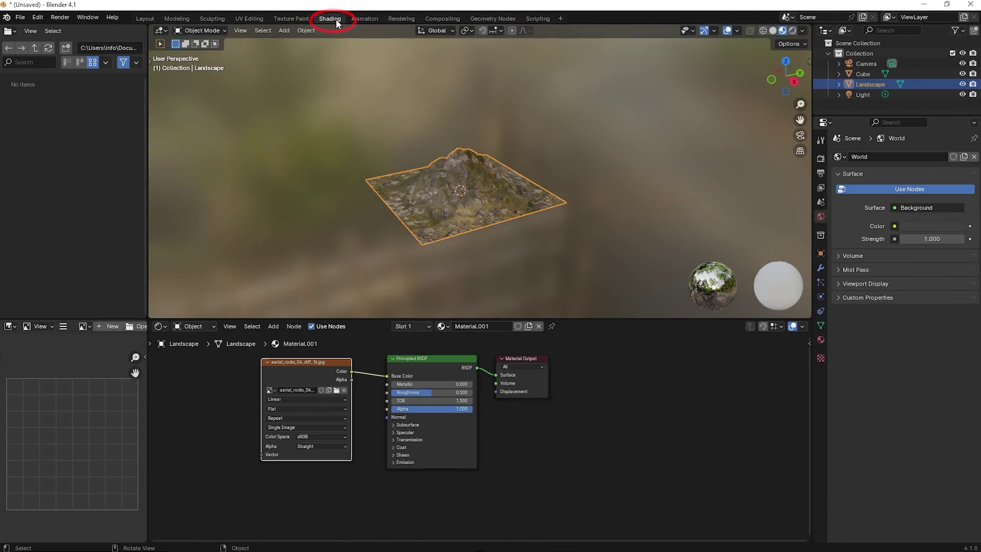
scroll(519, 249, "up", 4)
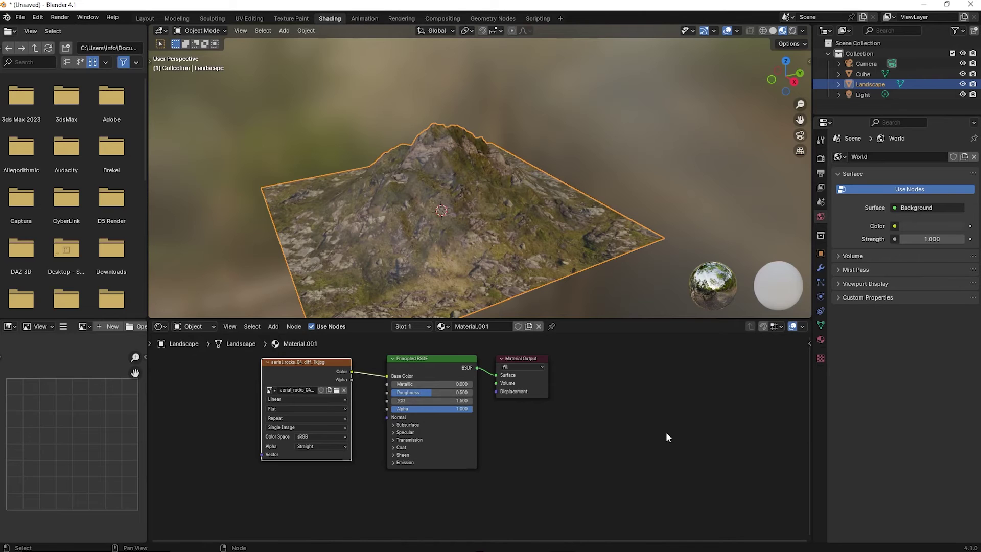
left_click(393, 432)
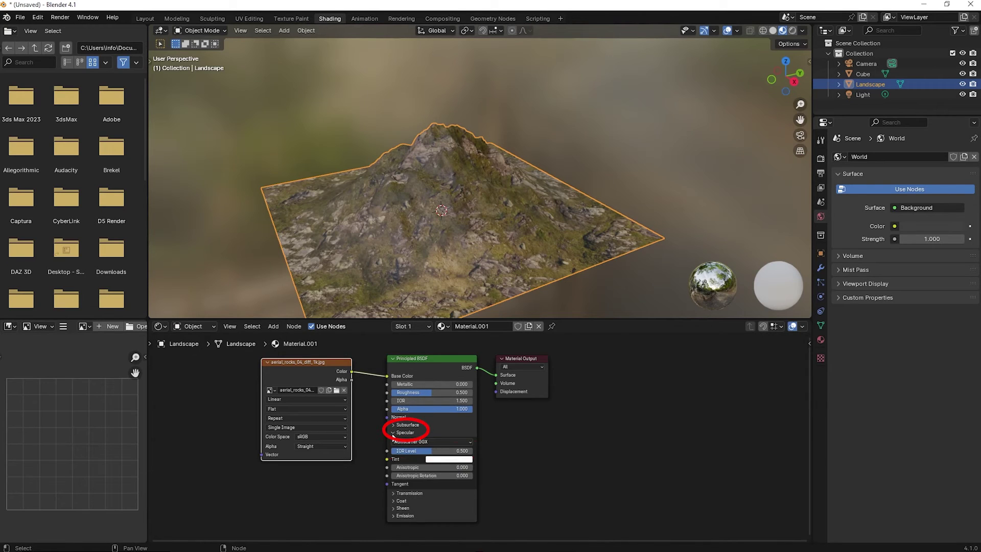
left_click_drag(429, 452, 391, 450)
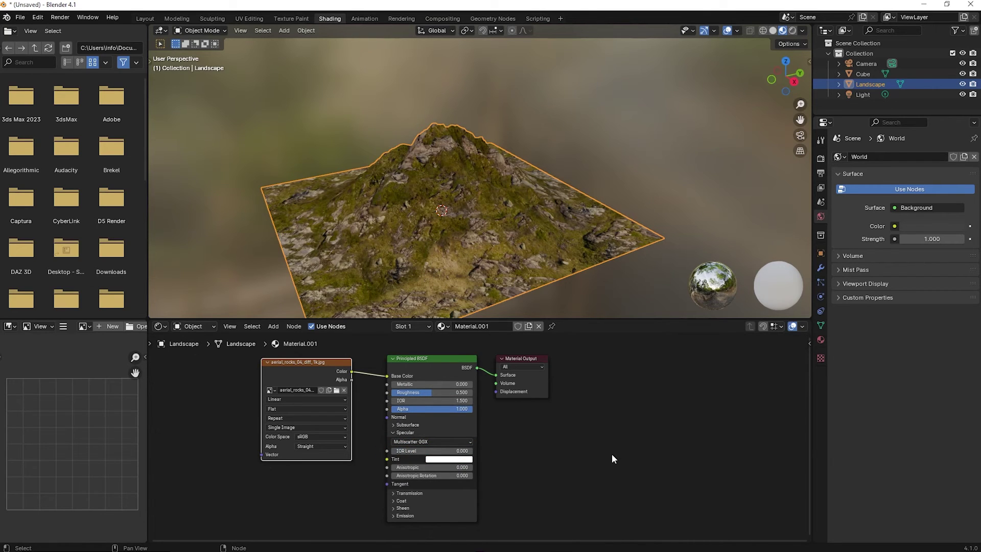
left_click_drag(800, 119, 827, 73)
middle_click_drag(580, 431, 713, 432)
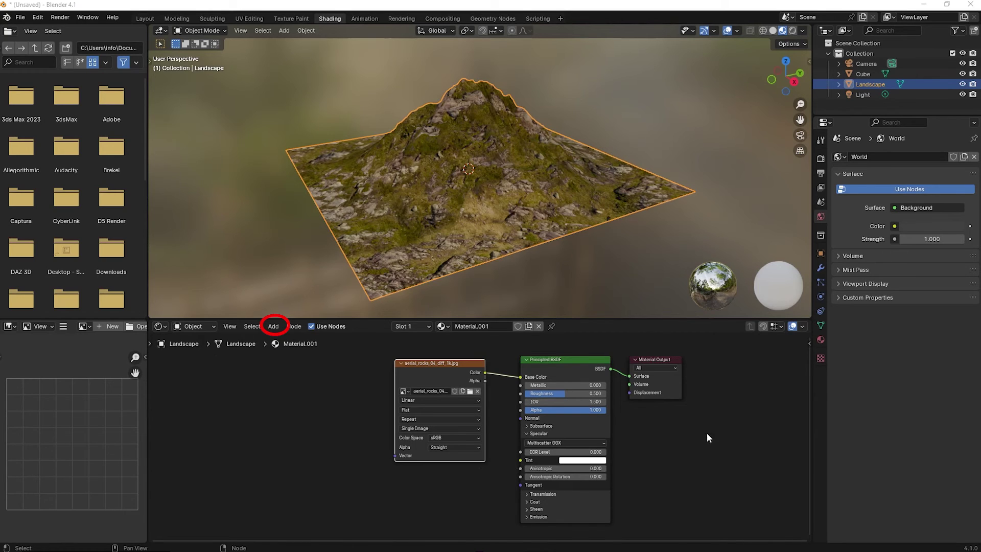
Step: Add a Mapping node and connect its output to the rock Image Texture's Vector input
left_click(274, 326)
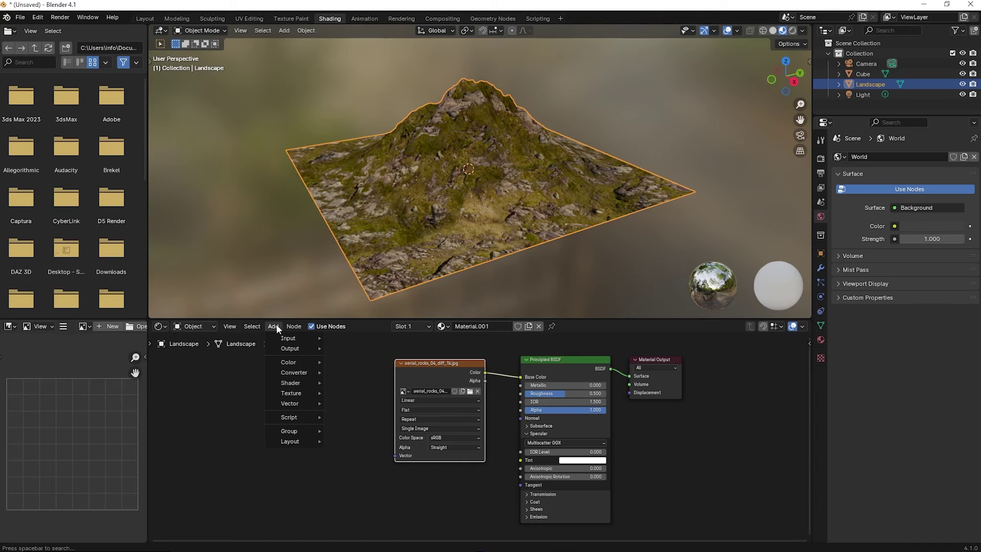
mouse_move(298, 403)
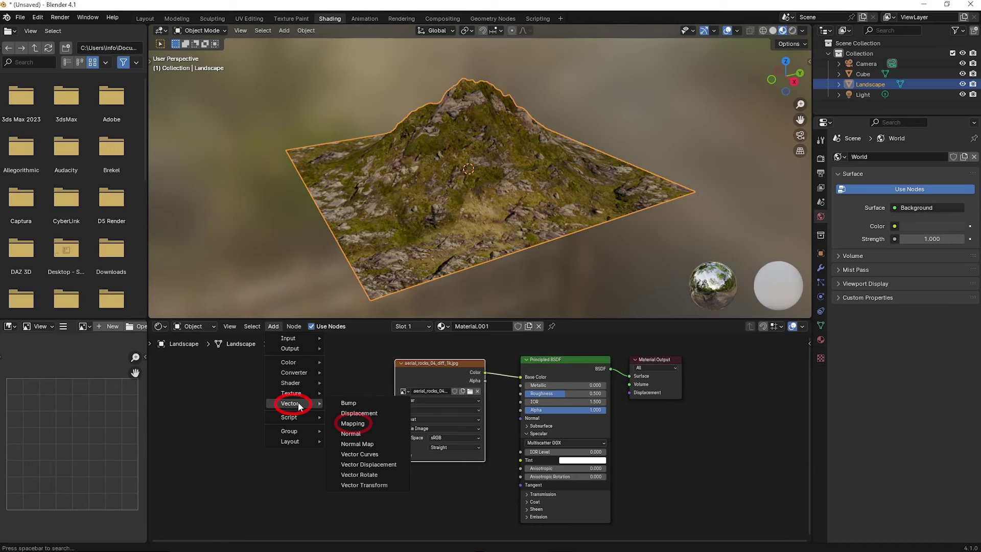
left_click(379, 422)
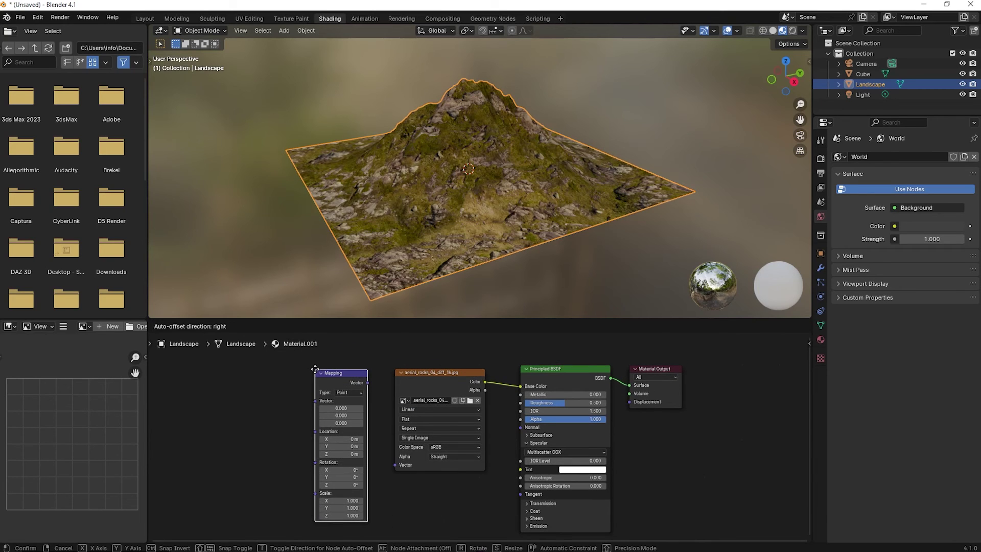
left_click(315, 369)
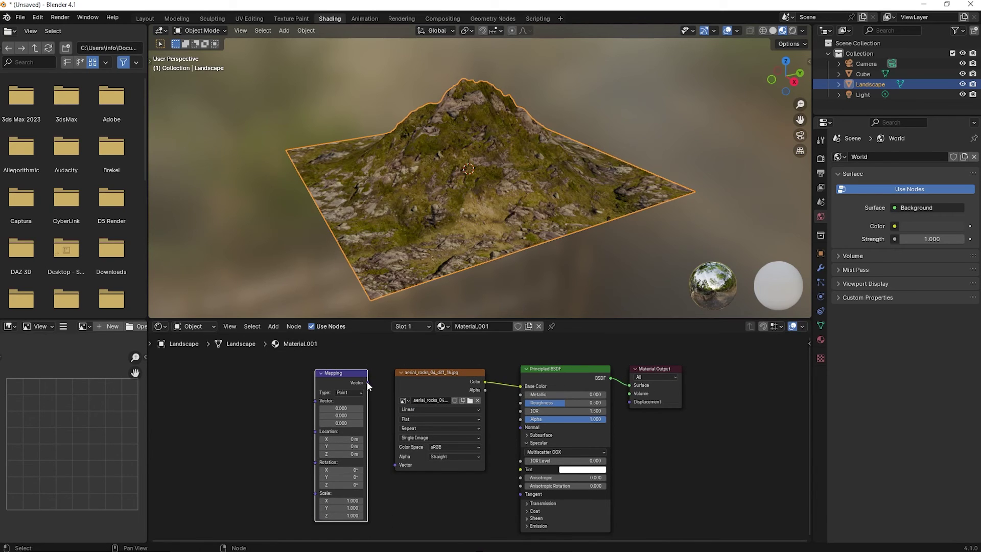
left_click_drag(367, 382, 395, 463)
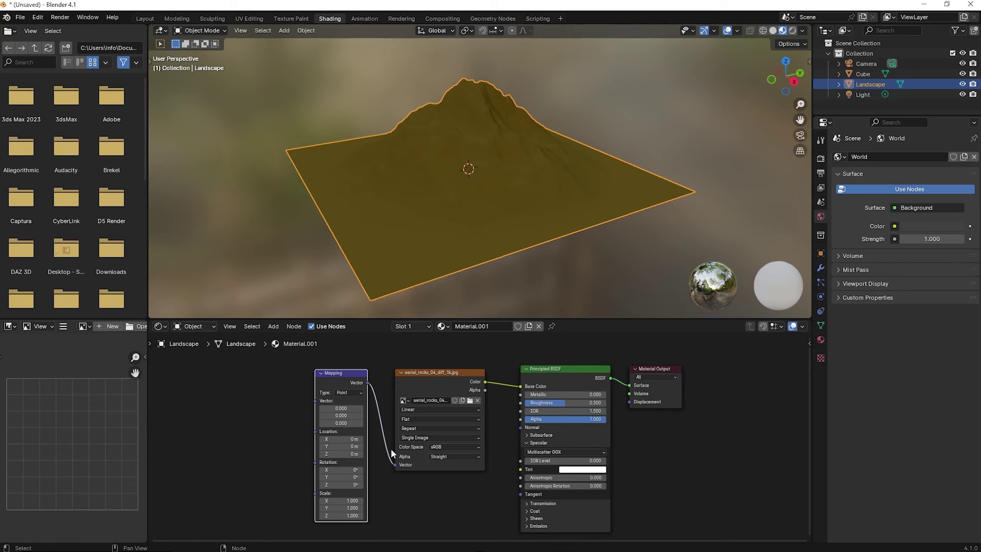
Step: Add a Texture Coordinate node feeding Generated into Mapping, and set Mapping Scale X to 2.7
left_click(272, 327)
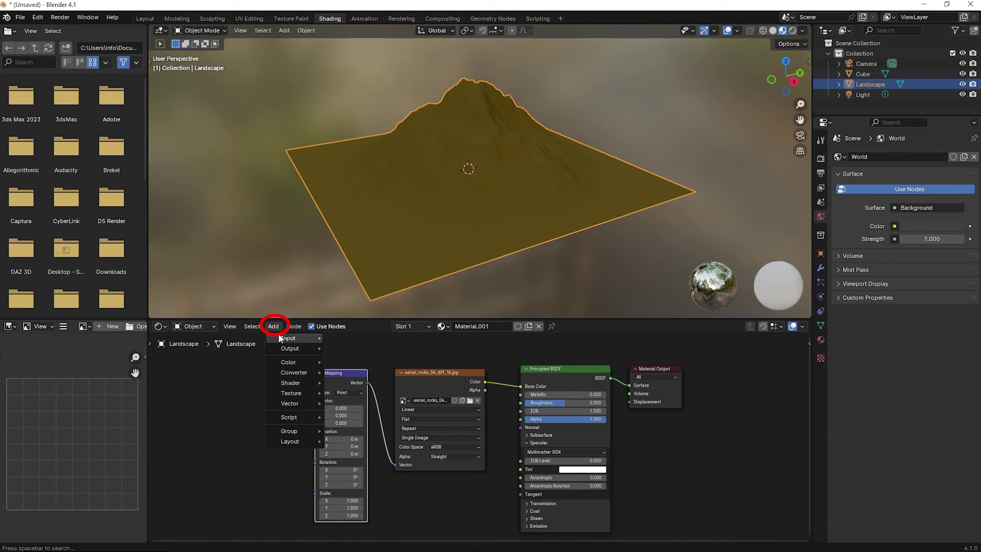
mouse_move(288, 338)
left_click(362, 296)
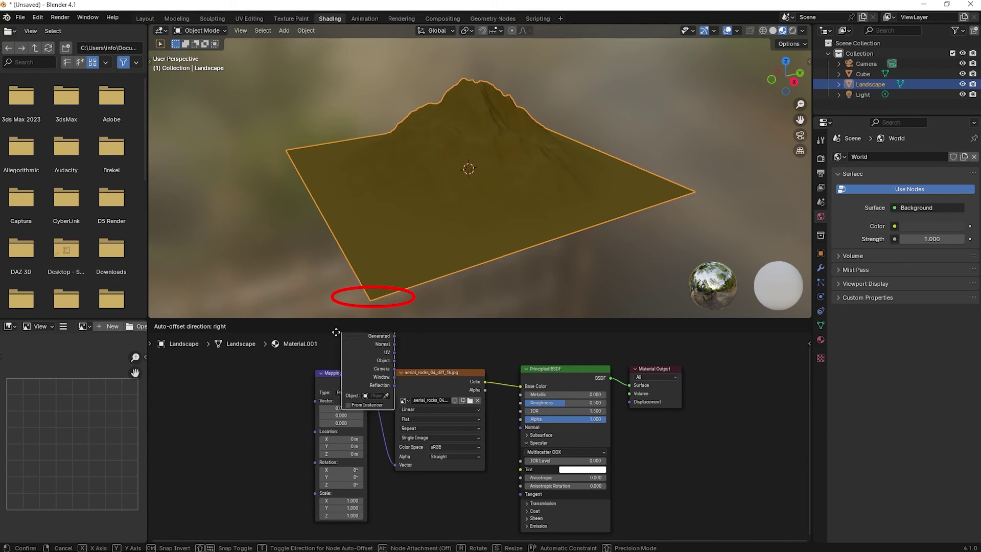
left_click(255, 389)
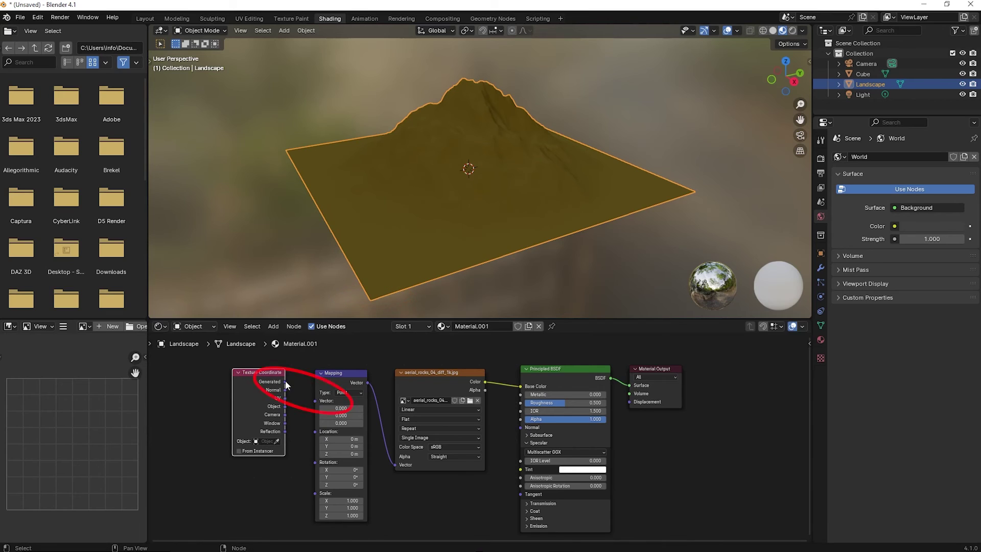
left_click_drag(284, 381, 315, 401)
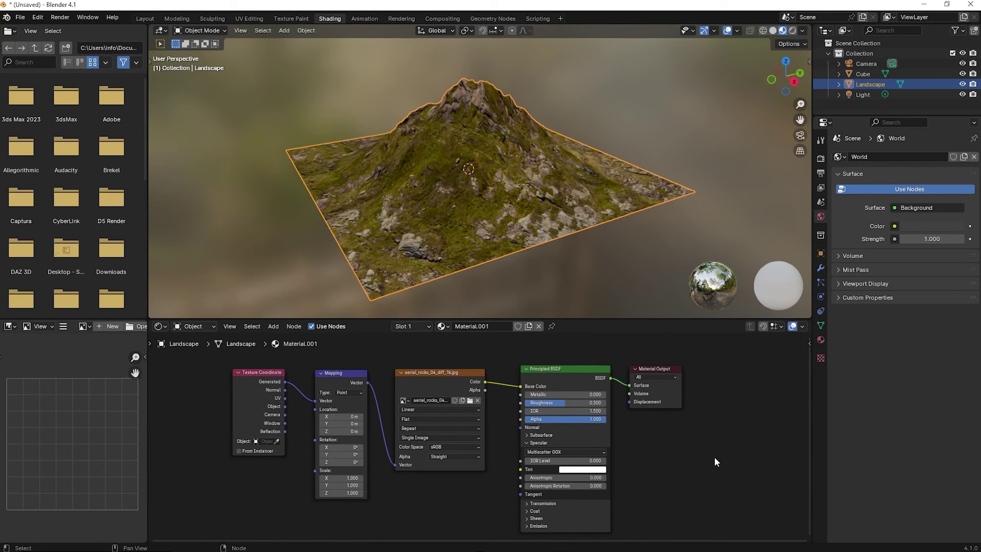
left_click(342, 478)
type("2.7")
key("Return")
Step: Set Mapping Scale Y to 3, rotation to -14.7°/-7.7°, and location offset to -0.8 m/-1.1 m
left_click_drag(351, 484, 388, 484)
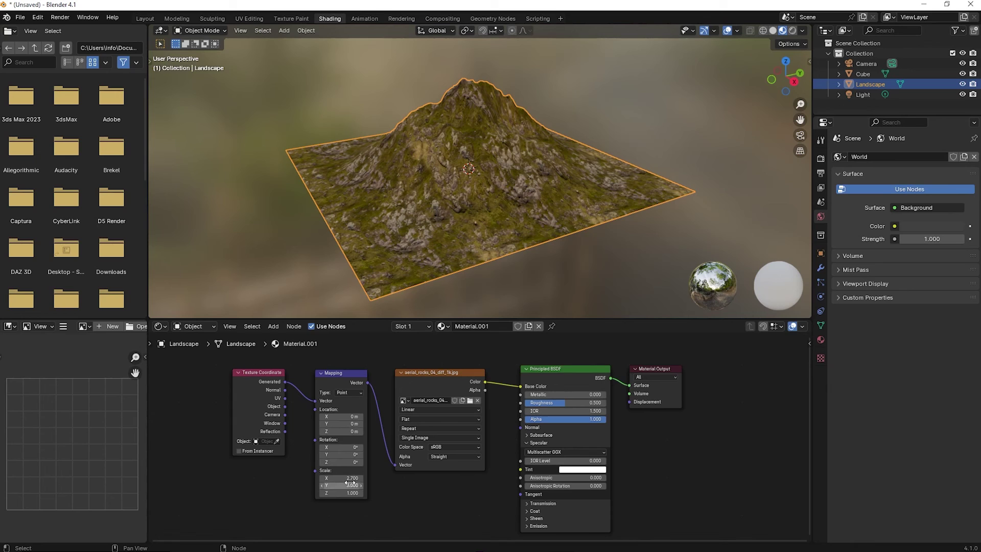
mouse_move(341, 454)
left_mouse_down()
mouse_move(327, 454)
mouse_move(391, 446)
mouse_move(352, 446)
left_mouse_up()
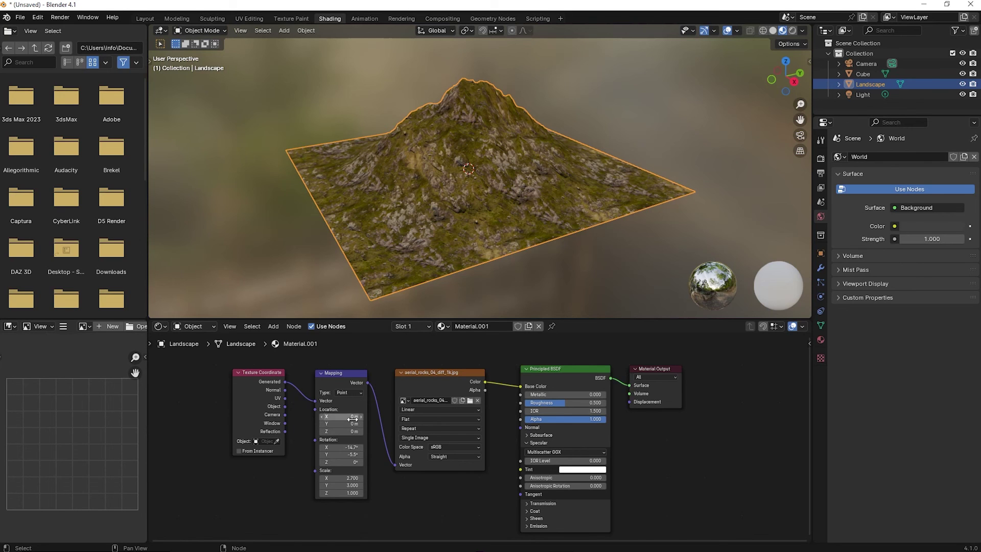
left_click_drag(348, 417, 352, 477)
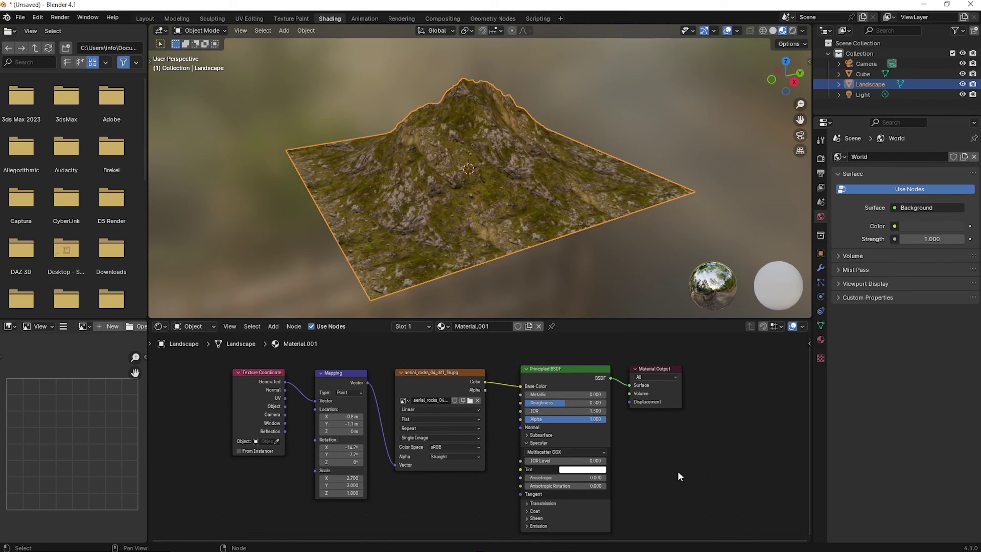